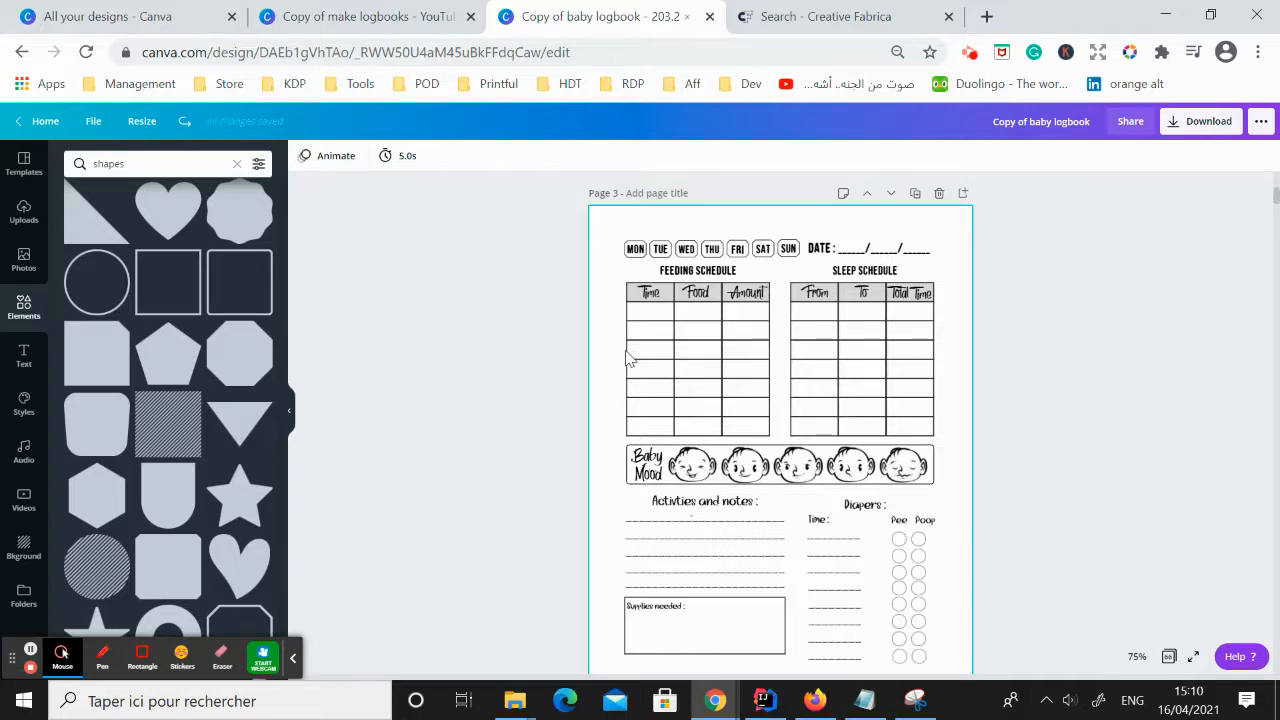
- Ungroup the feeding schedule table on page 3 and move the first empty cell under Time slightly right, out of the grid
{"action": "left_click", "coordinate": [180, 162]}
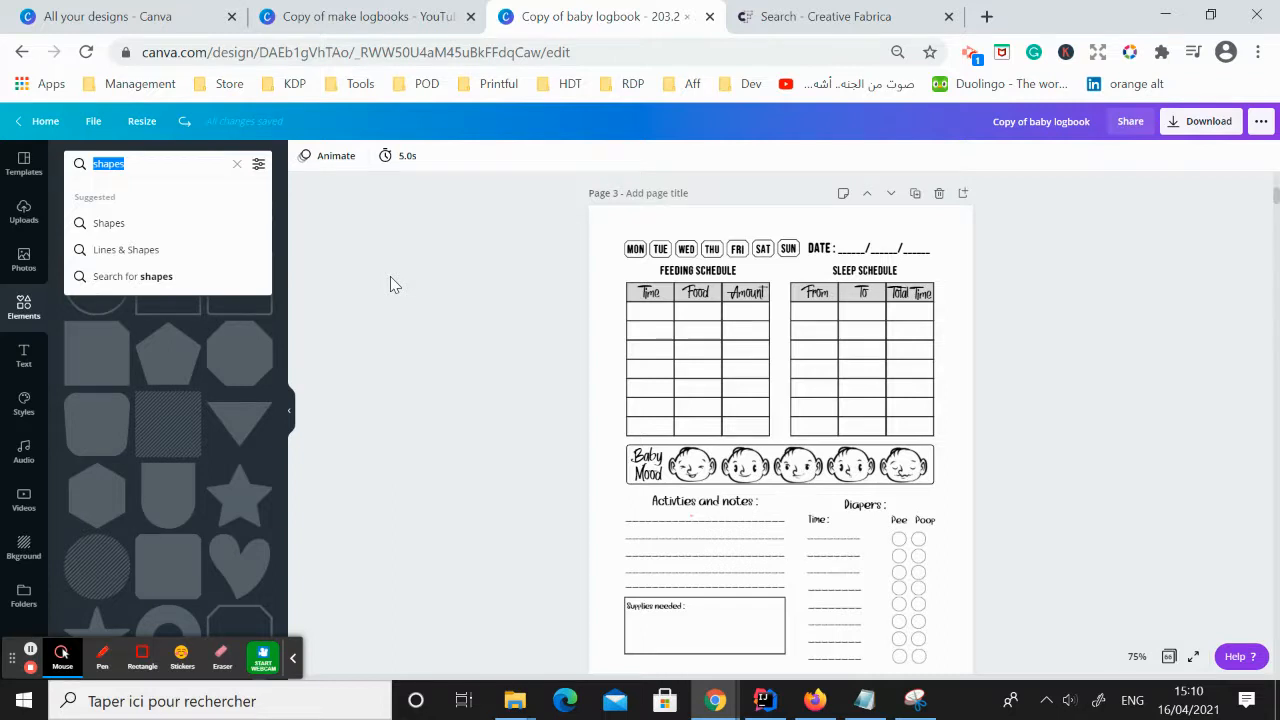
{"action": "left_click", "coordinate": [1138, 658]}
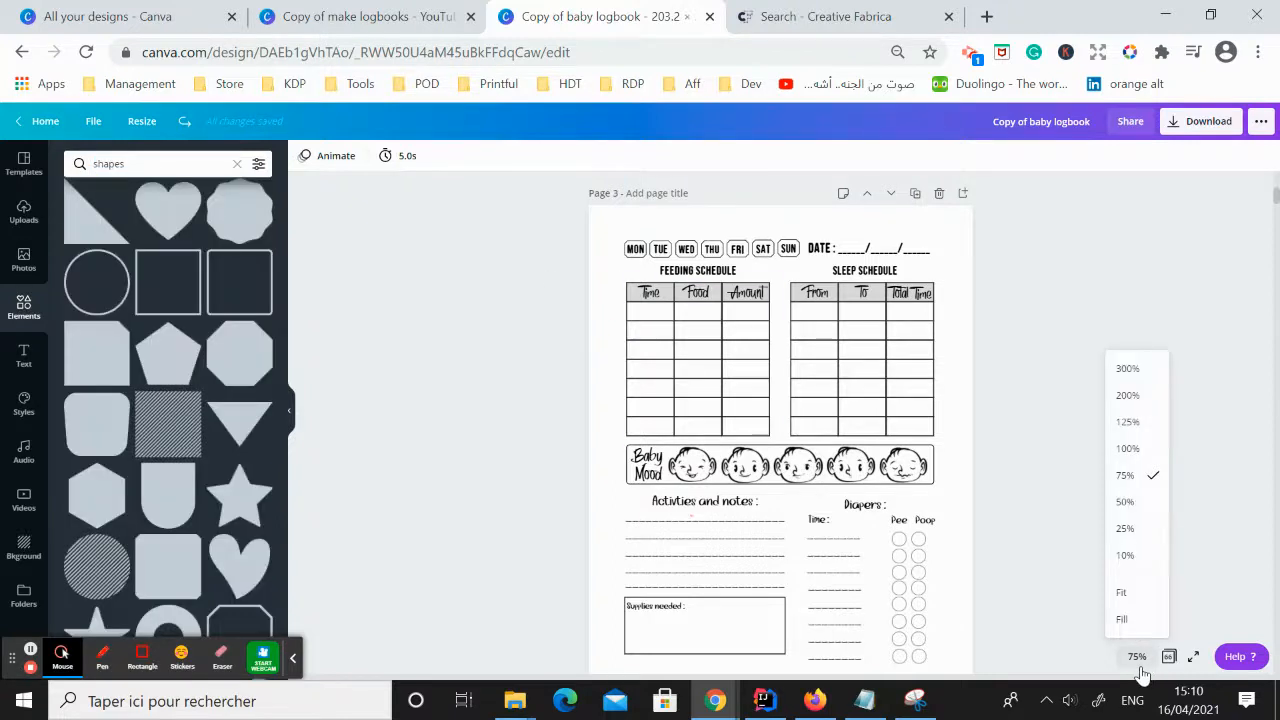
{"action": "left_click", "coordinate": [1126, 421]}
{"action": "scroll", "coordinate": [740, 365], "scroll_direction": "up", "scroll_amount": 3}
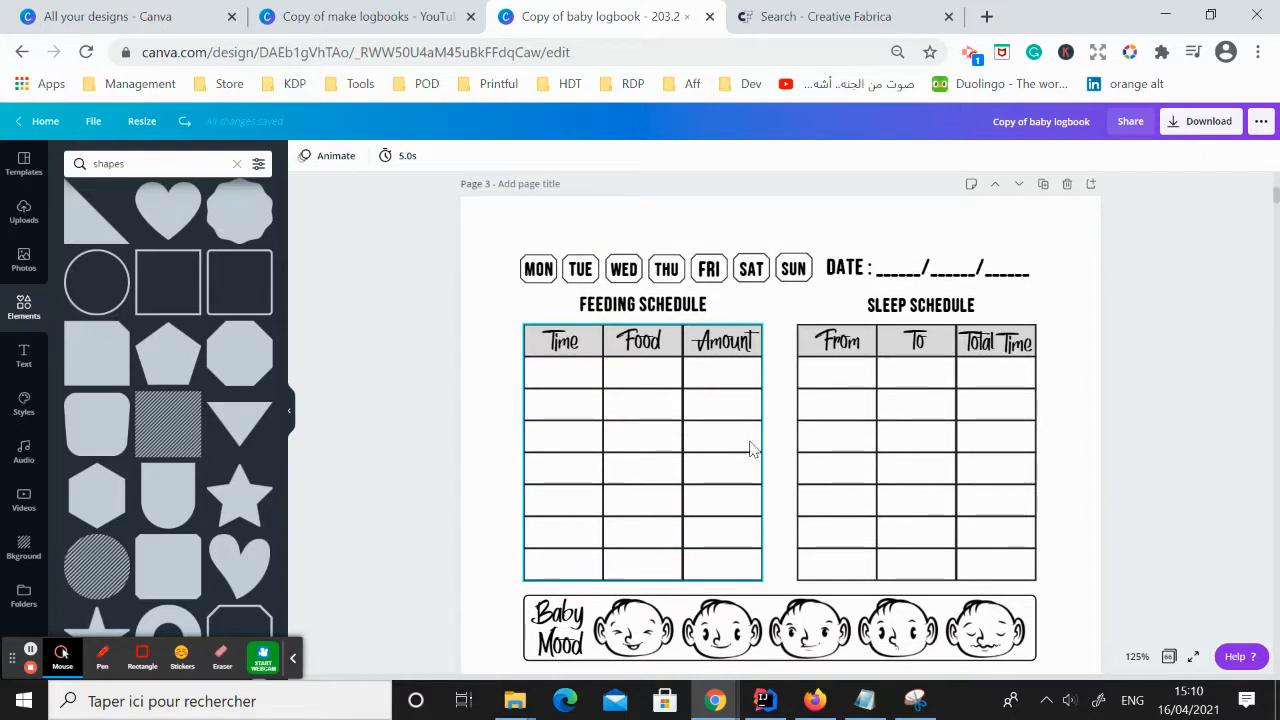
{"action": "scroll", "coordinate": [725, 405], "scroll_direction": "down", "scroll_amount": 2}
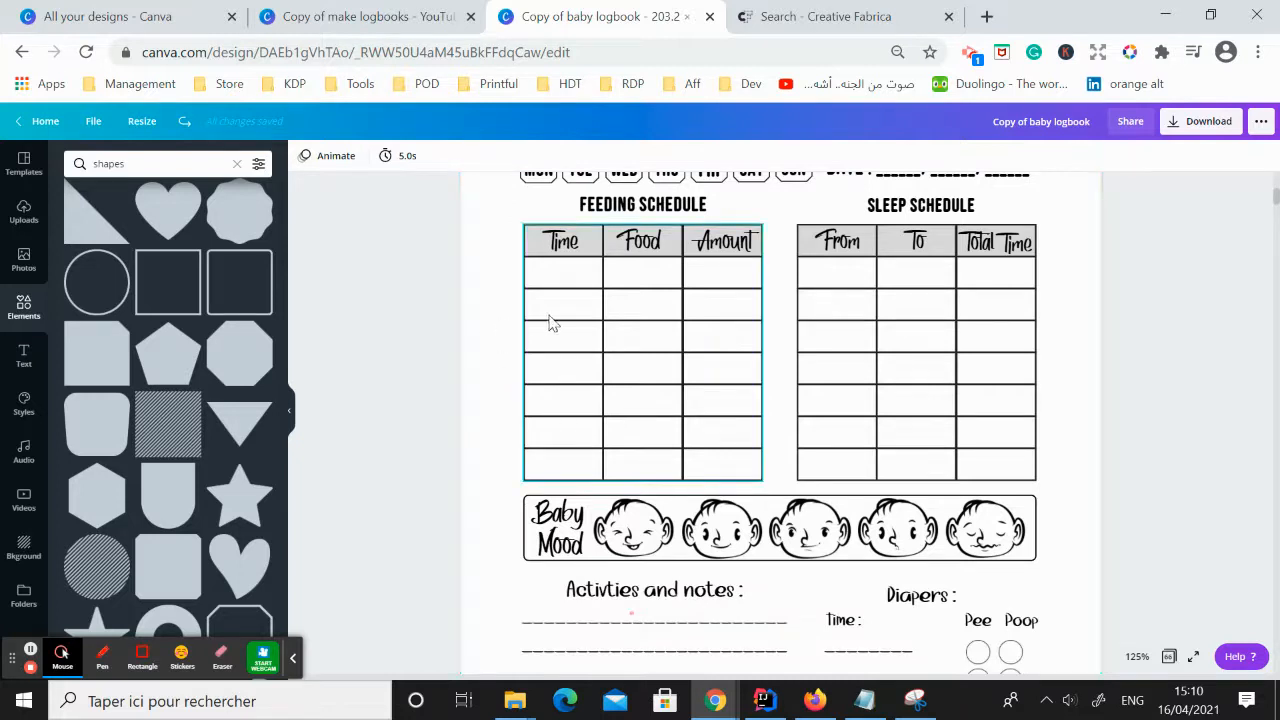
{"action": "left_click", "coordinate": [560, 365]}
{"action": "left_click", "coordinate": [1034, 156]}
{"action": "left_click", "coordinate": [1062, 240]}
{"action": "scroll", "coordinate": [569, 380], "scroll_direction": "up", "scroll_amount": 2}
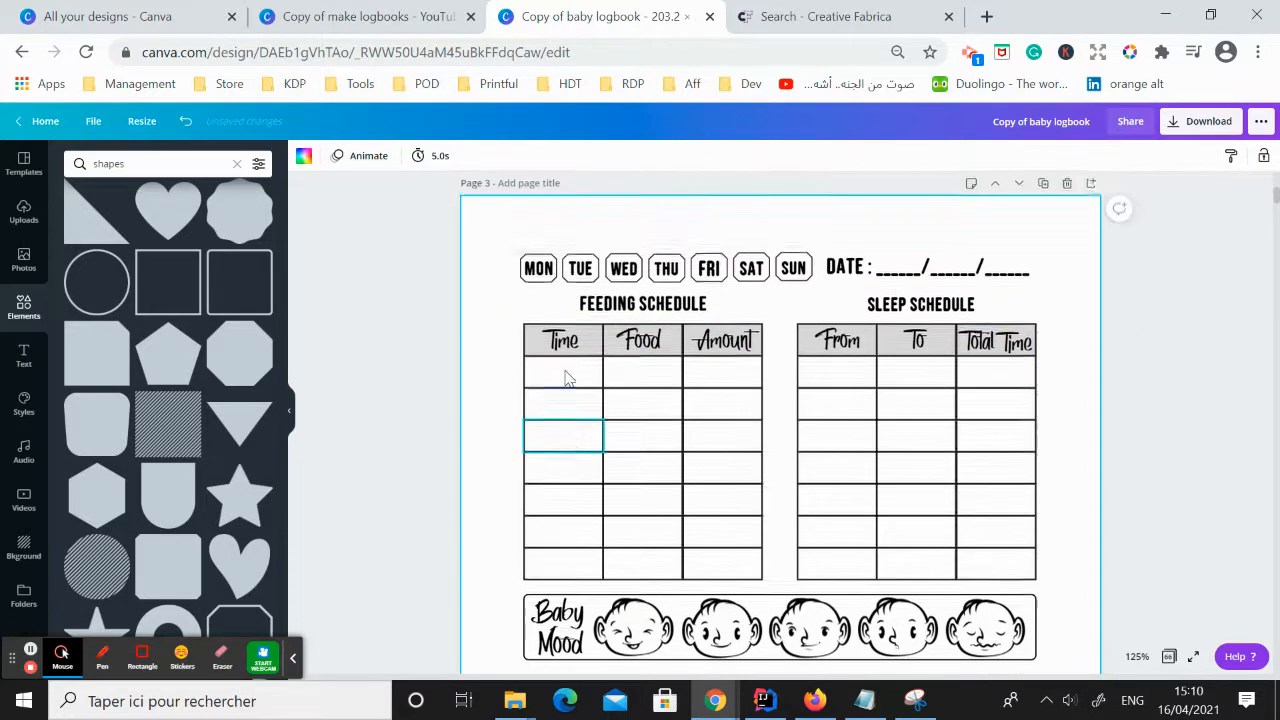
{"action": "mouse_move", "coordinate": [560, 380]}
{"action": "left_mouse_down"}
{"action": "mouse_move", "coordinate": [557, 366]}
{"action": "mouse_move", "coordinate": [543, 371]}
{"action": "mouse_move", "coordinate": [567, 371]}
{"action": "left_mouse_up"}
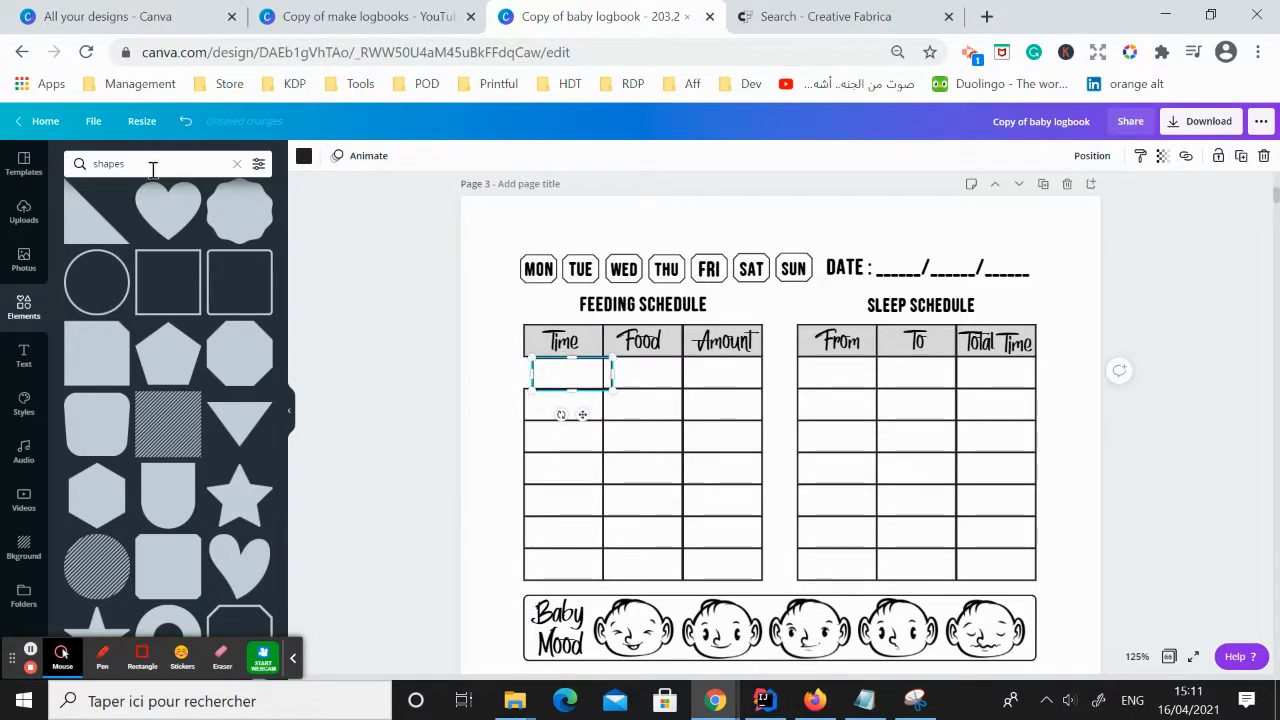
- Search the elements for "rectangle", add an outlined rectangle to page 3 and colour it black
{"action": "left_click", "coordinate": [79, 163]}
{"action": "type", "text": "rectangle"}
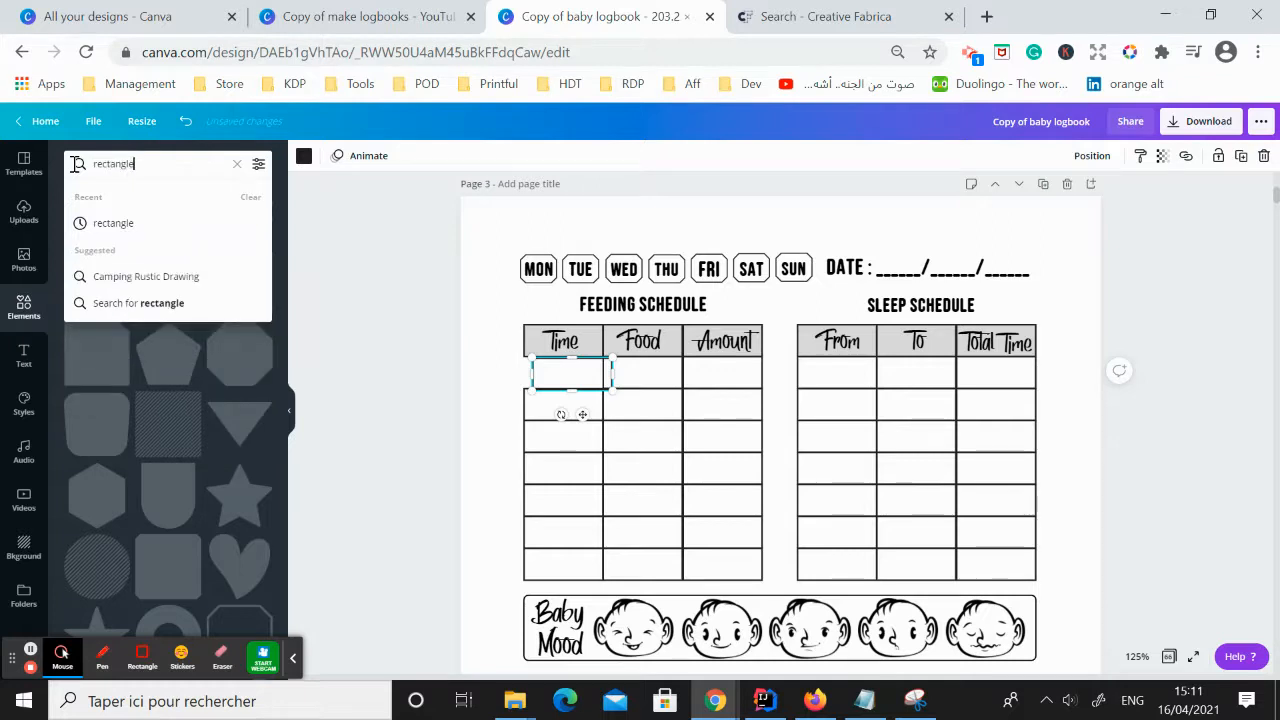
{"action": "key", "text": "Return"}
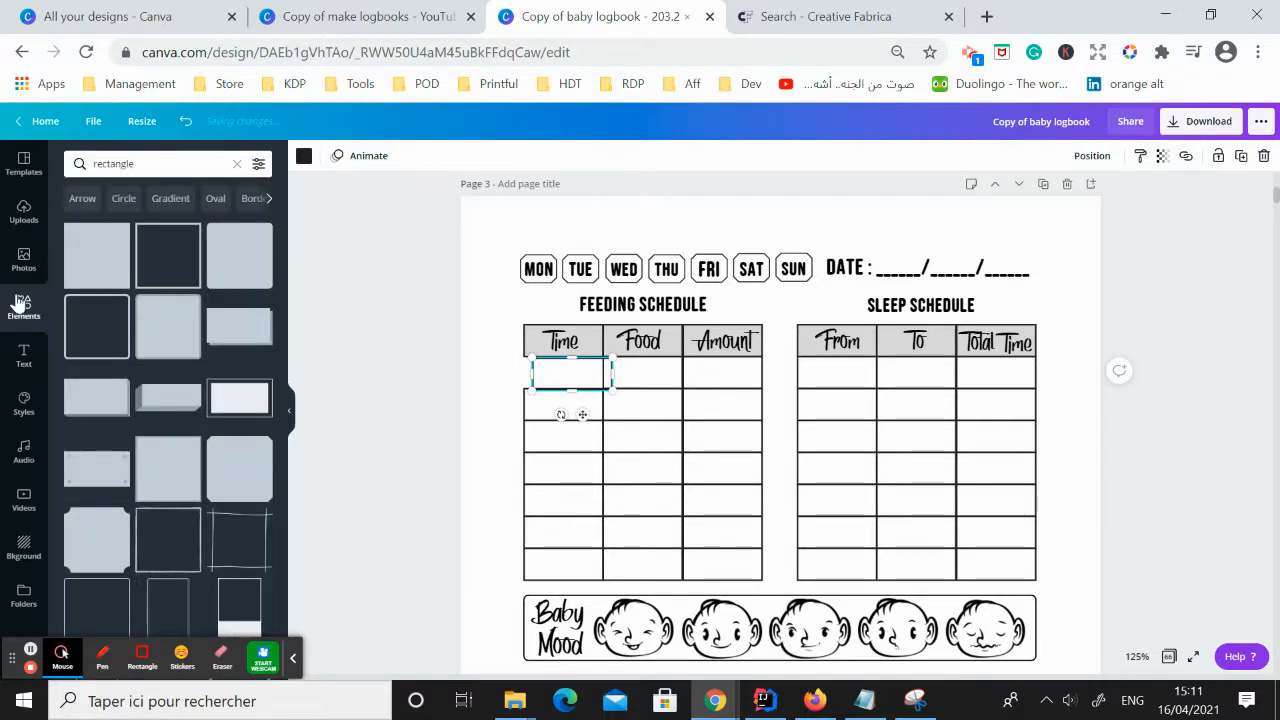
{"action": "scroll", "coordinate": [195, 352], "scroll_direction": "down", "scroll_amount": 1}
{"action": "scroll", "coordinate": [203, 352], "scroll_direction": "down", "scroll_amount": 3}
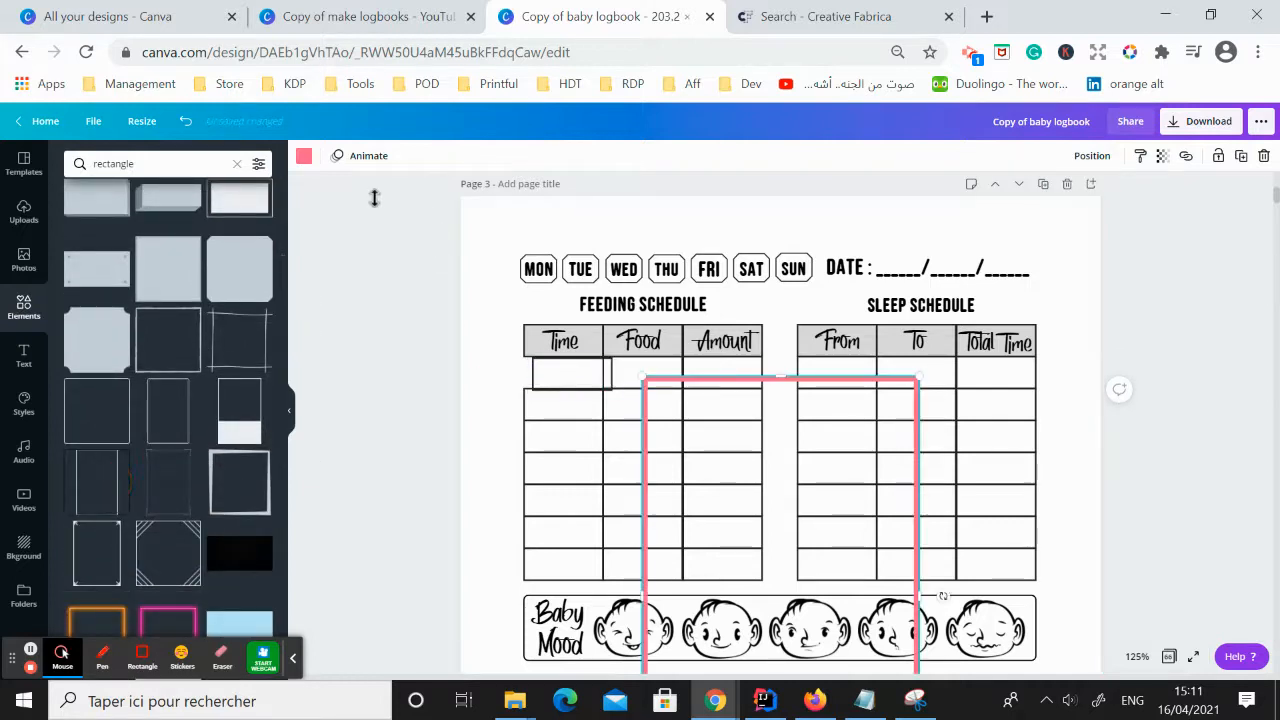
{"action": "left_click", "coordinate": [303, 158]}
{"action": "left_click", "coordinate": [77, 488]}
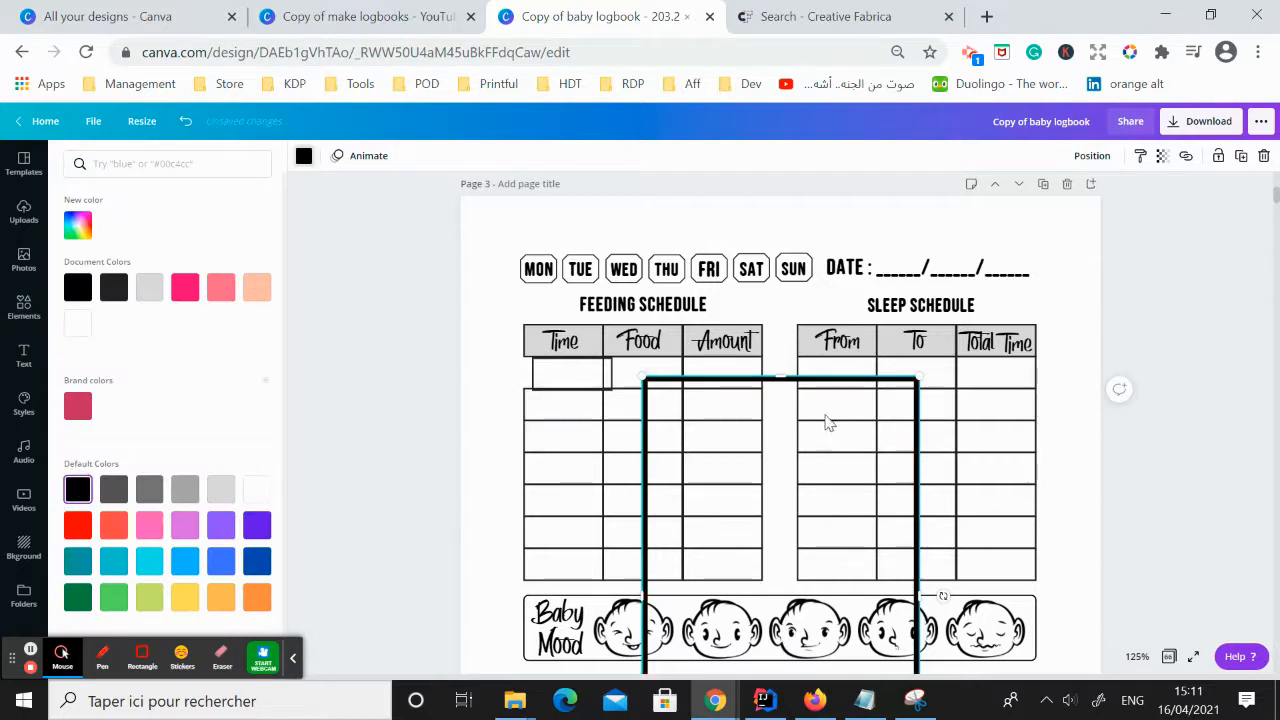
- Shrink the black outlined rectangle, reshape it into a wide, low cell over the tables, and delete it
{"action": "left_click_drag", "start_coordinate": [915, 379], "coordinate": [649, 403]}
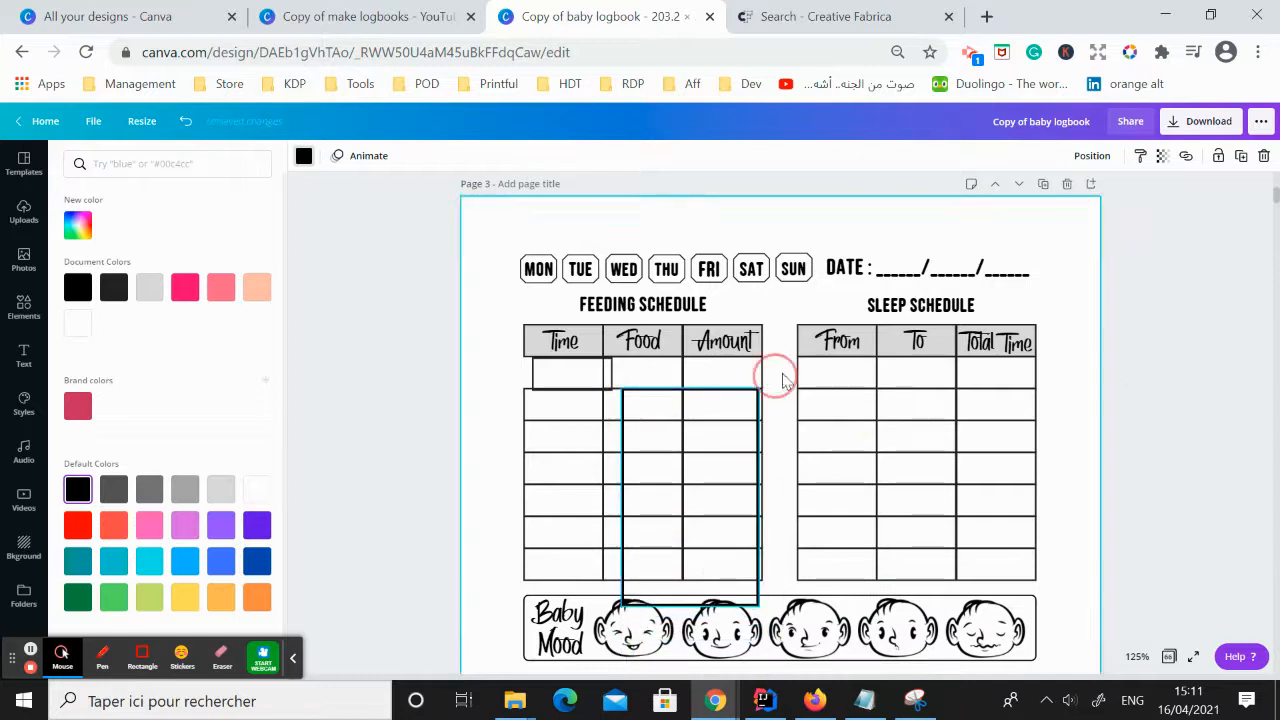
{"action": "left_click_drag", "start_coordinate": [760, 388], "coordinate": [691, 442]}
{"action": "left_click_drag", "start_coordinate": [662, 526], "coordinate": [911, 487]}
{"action": "left_click_drag", "start_coordinate": [774, 428], "coordinate": [773, 478]}
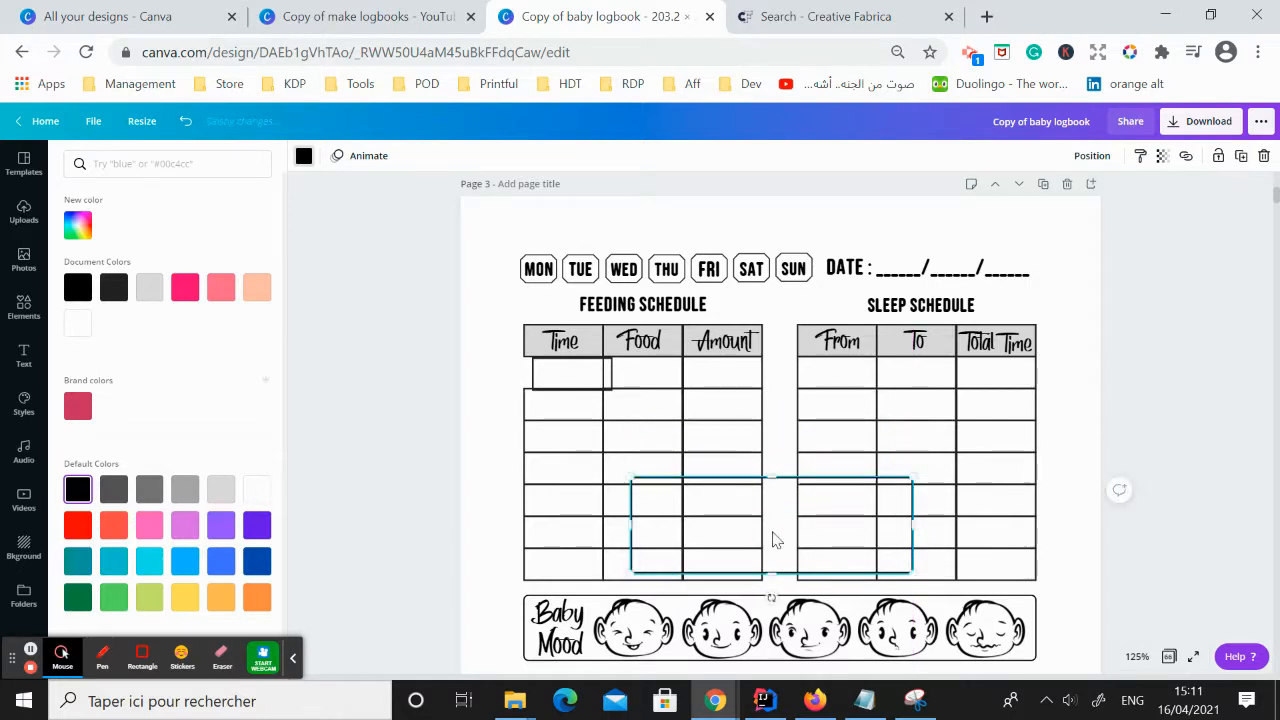
{"action": "key", "text": "Delete"}
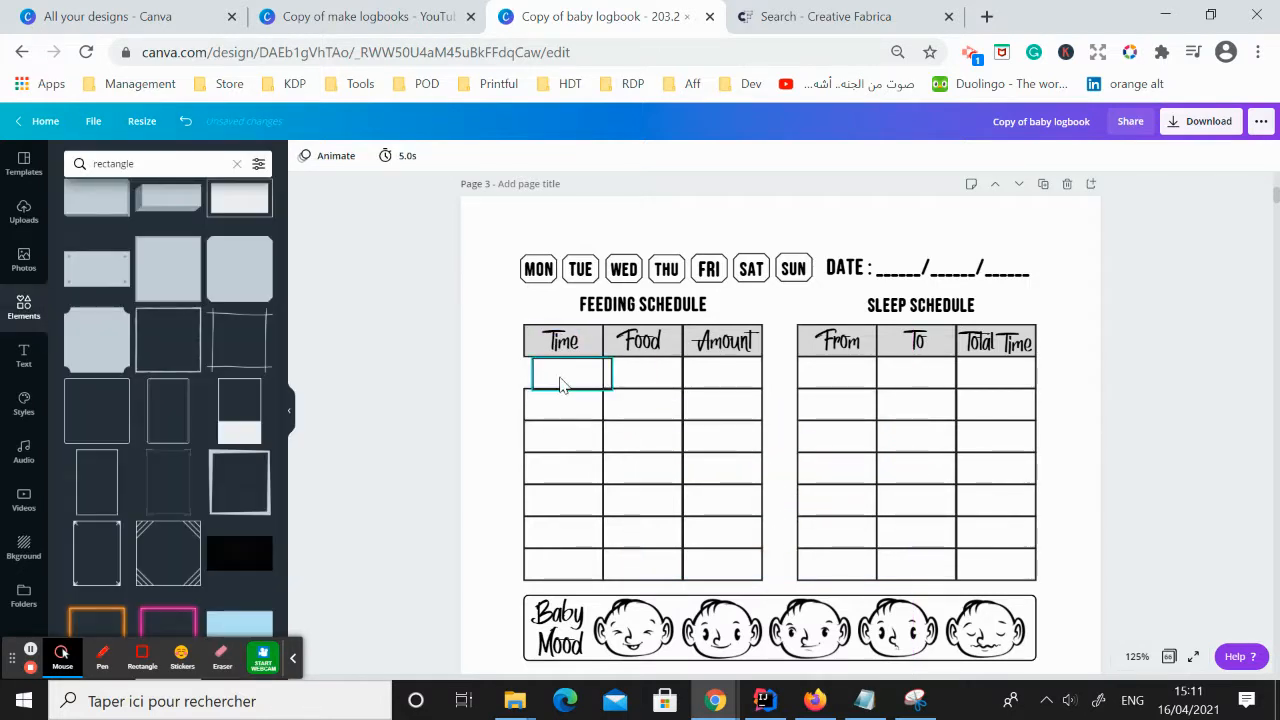
- Move the three cells of the feeding schedule's first empty row into the blank space above the weekday labels
{"action": "left_click", "coordinate": [1137, 656]}
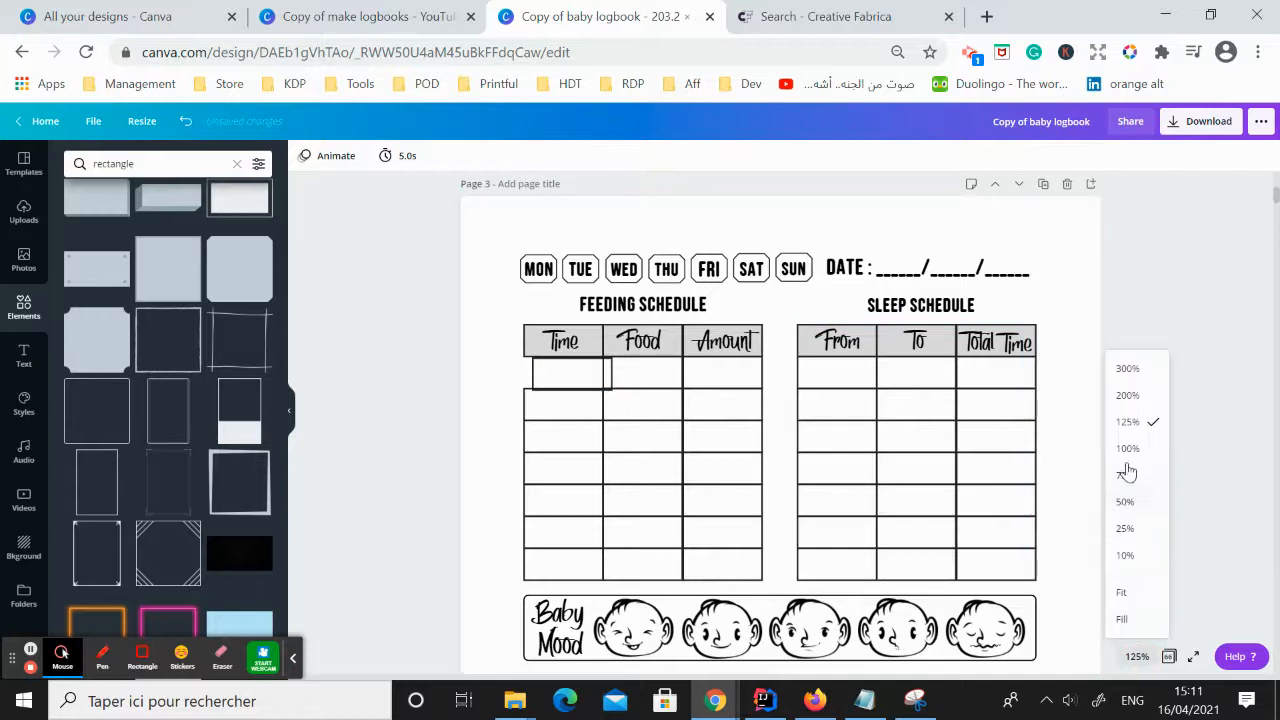
{"action": "left_click", "coordinate": [1127, 397]}
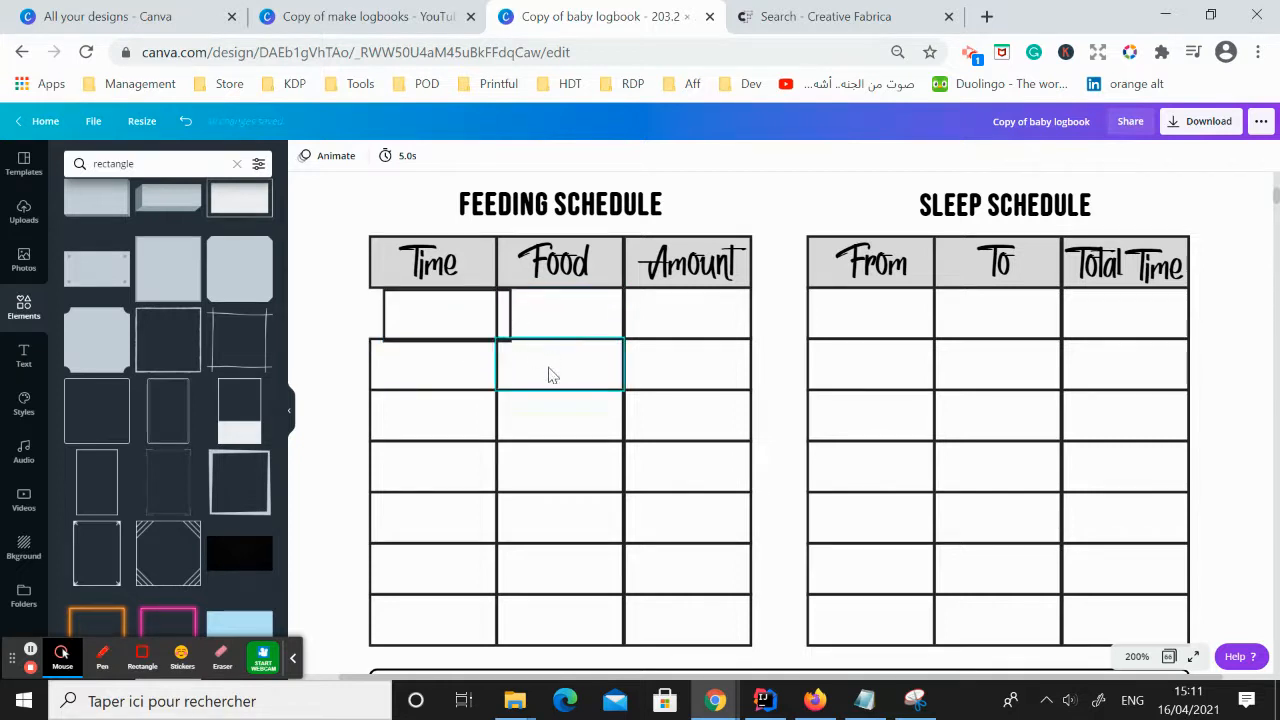
{"action": "scroll", "coordinate": [549, 374], "scroll_direction": "up", "scroll_amount": 3}
{"action": "left_click", "coordinate": [451, 517]}
{"action": "left_click_drag", "start_coordinate": [453, 446], "coordinate": [424, 271]}
{"action": "left_click_drag", "start_coordinate": [541, 515], "coordinate": [535, 278]}
{"action": "left_click_drag", "start_coordinate": [687, 530], "coordinate": [693, 273]}
- Nudge the middle cell above the weekday labels left so that its border overlaps the first cell's border
{"action": "left_click", "coordinate": [1136, 657]}
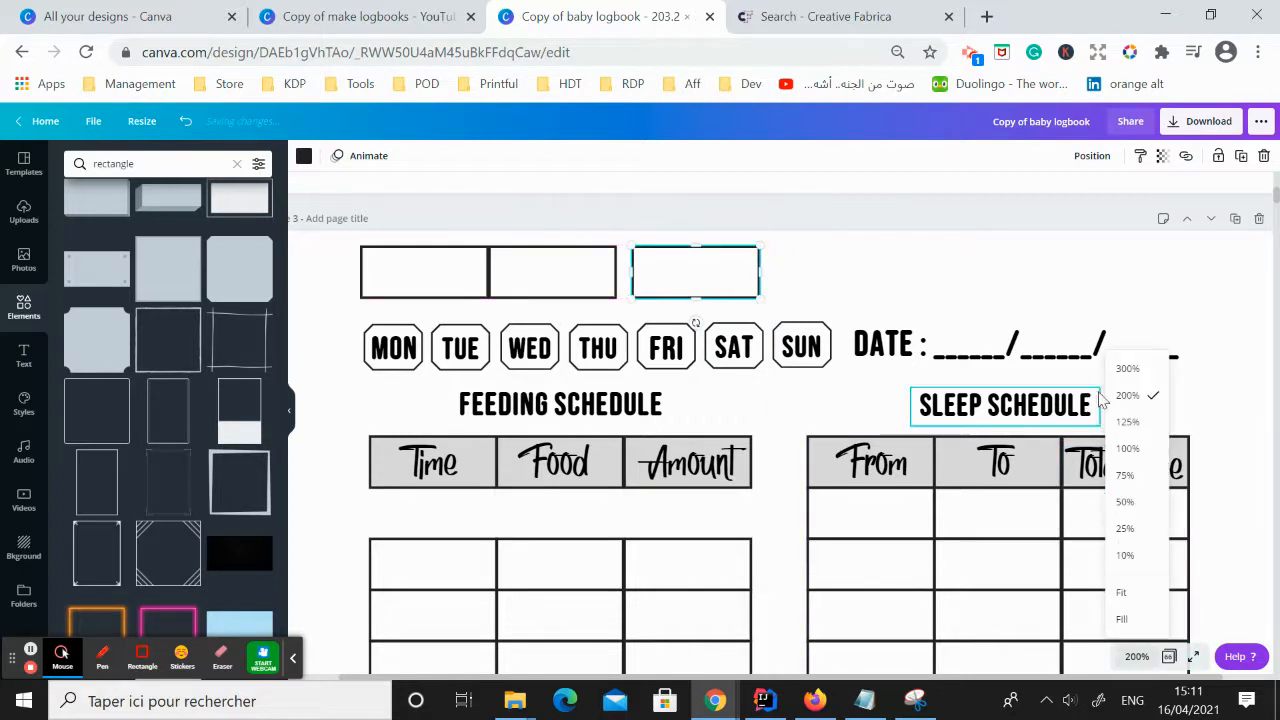
{"action": "left_click", "coordinate": [1127, 368]}
{"action": "left_click_drag", "start_coordinate": [823, 677], "coordinate": [731, 671]}
{"action": "scroll", "coordinate": [630, 470], "scroll_direction": "up", "scroll_amount": 2}
{"action": "left_click", "coordinate": [563, 371]}
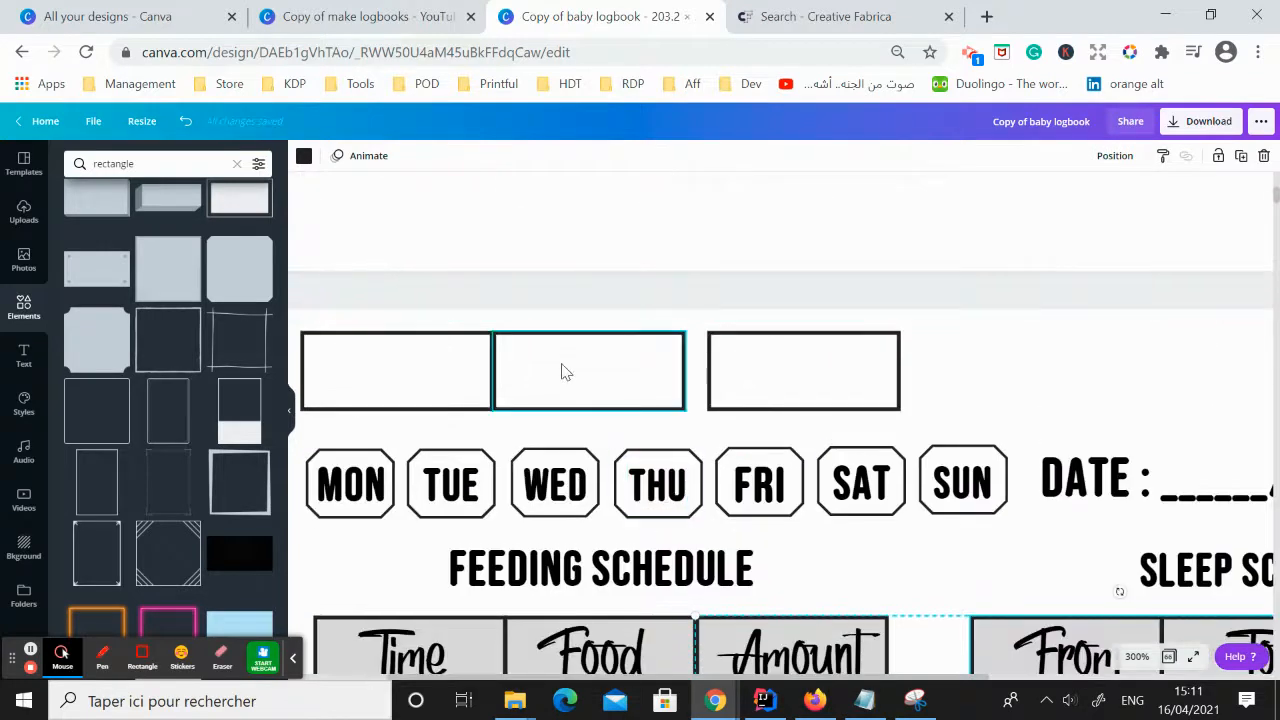
{"action": "key", "text": "Left"}
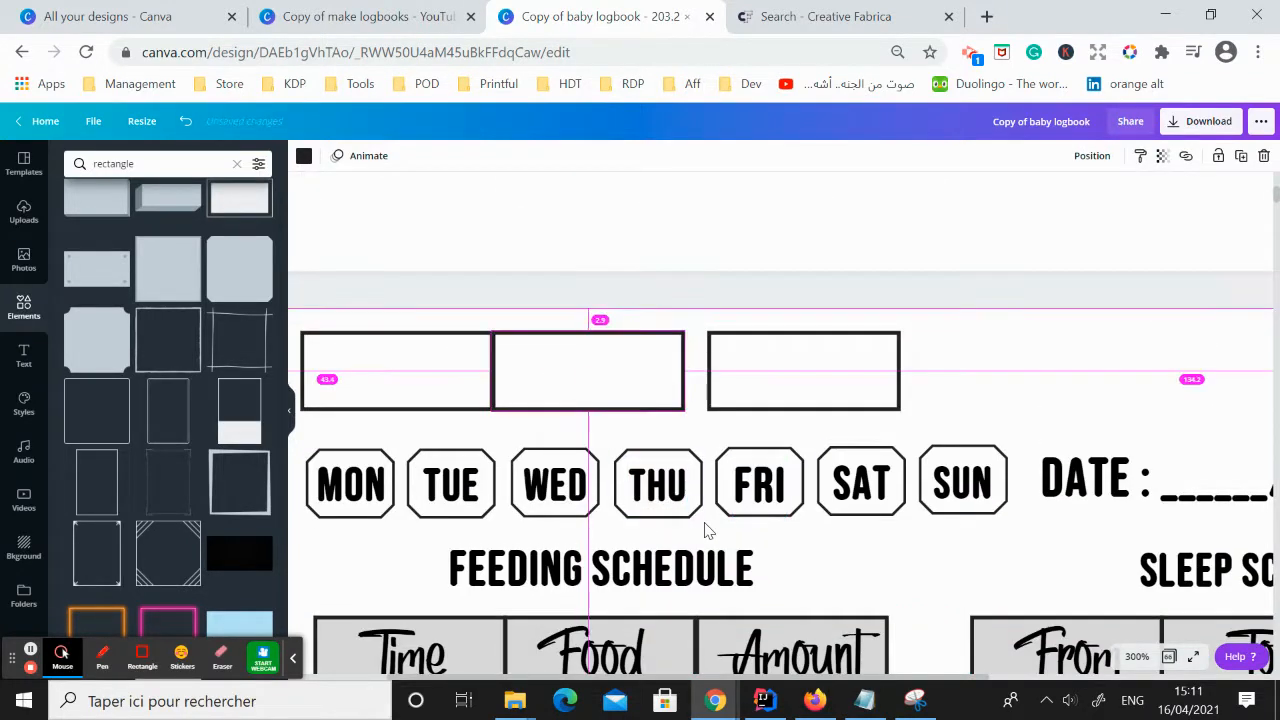
{"action": "key", "text": "Left"}
{"action": "key", "text": "Left"}
{"action": "key", "text": "Right"}
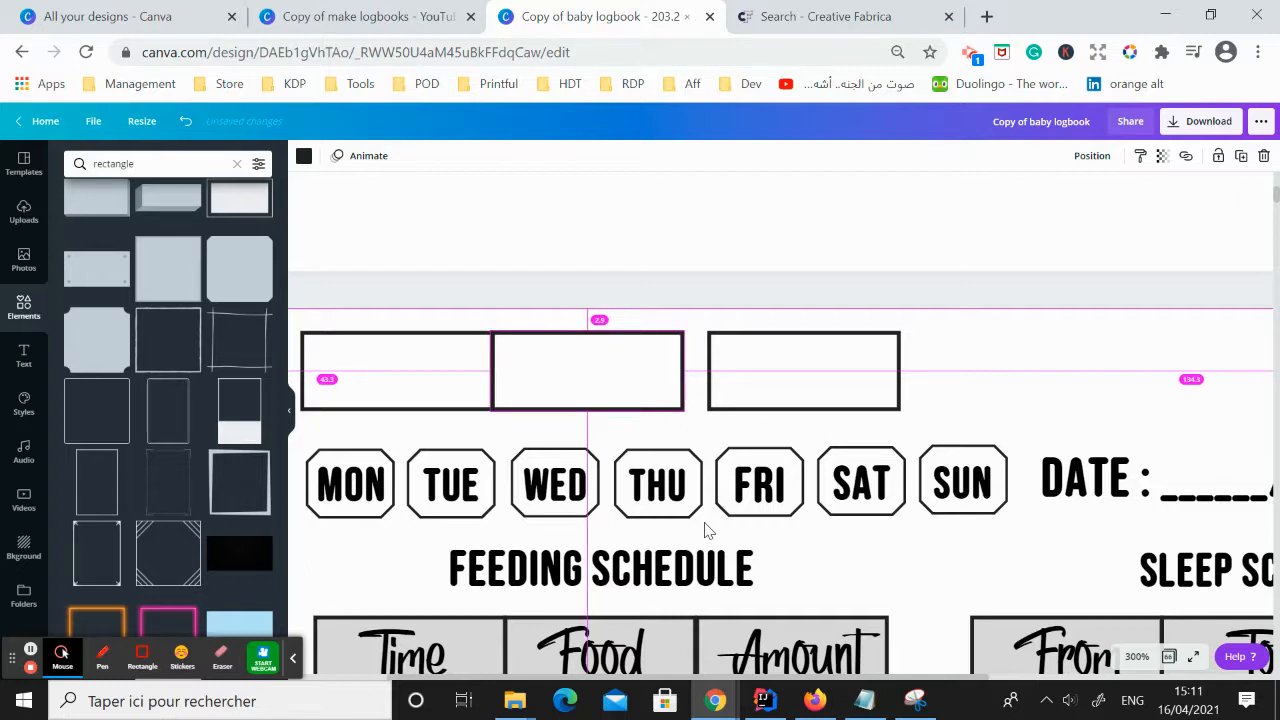
{"action": "left_click", "coordinate": [586, 436]}
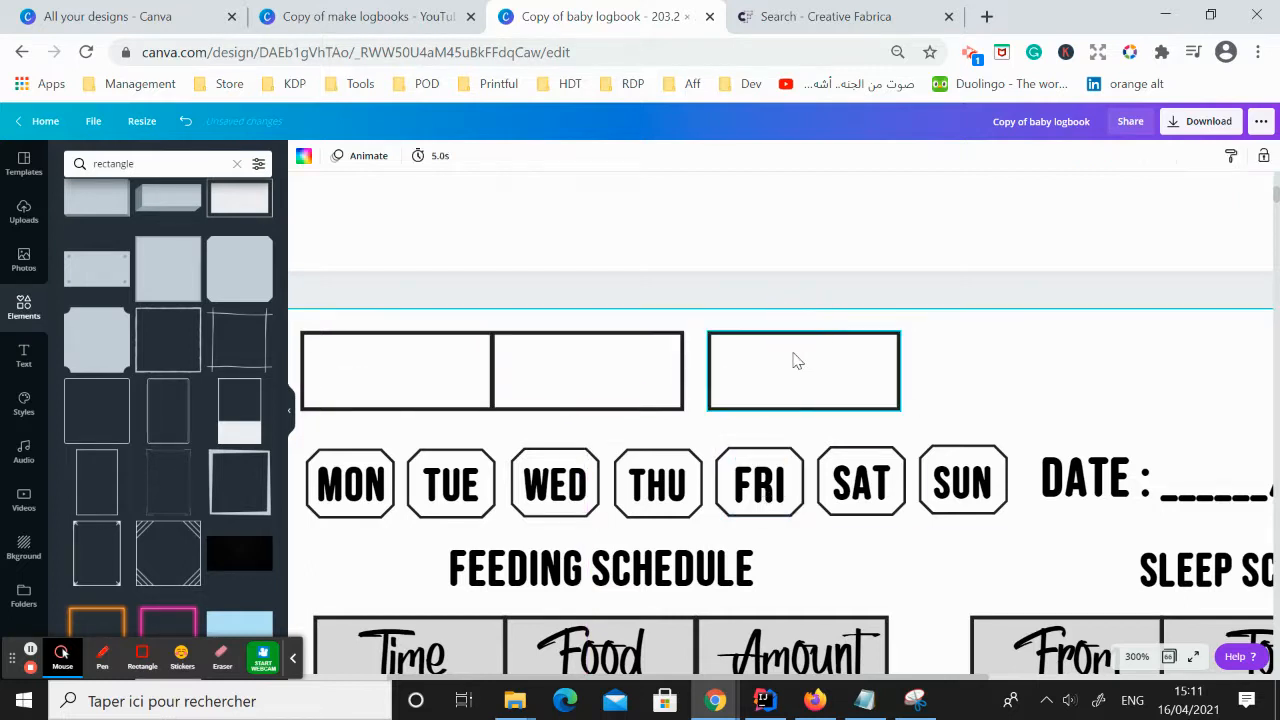
- Nudge the third cell above the weekday labels left so that its border overlaps the middle cell's border
{"action": "key", "text": "F5"}
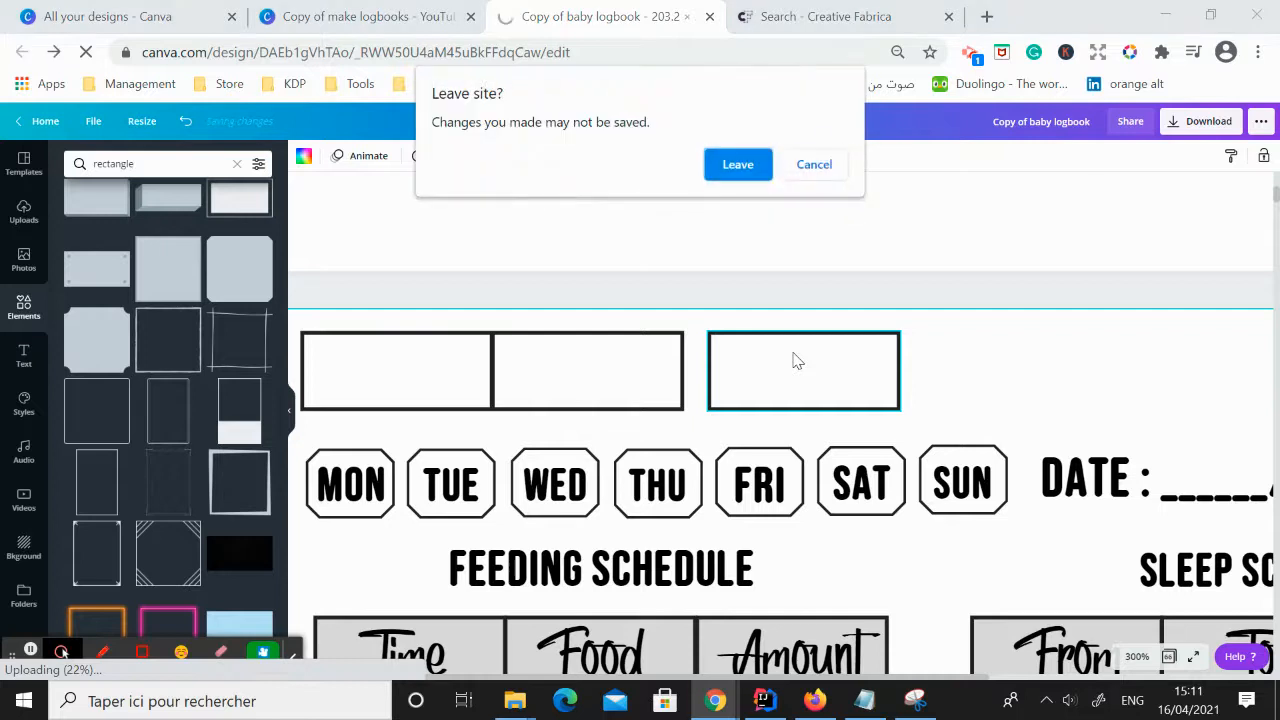
{"action": "left_click", "coordinate": [814, 166]}
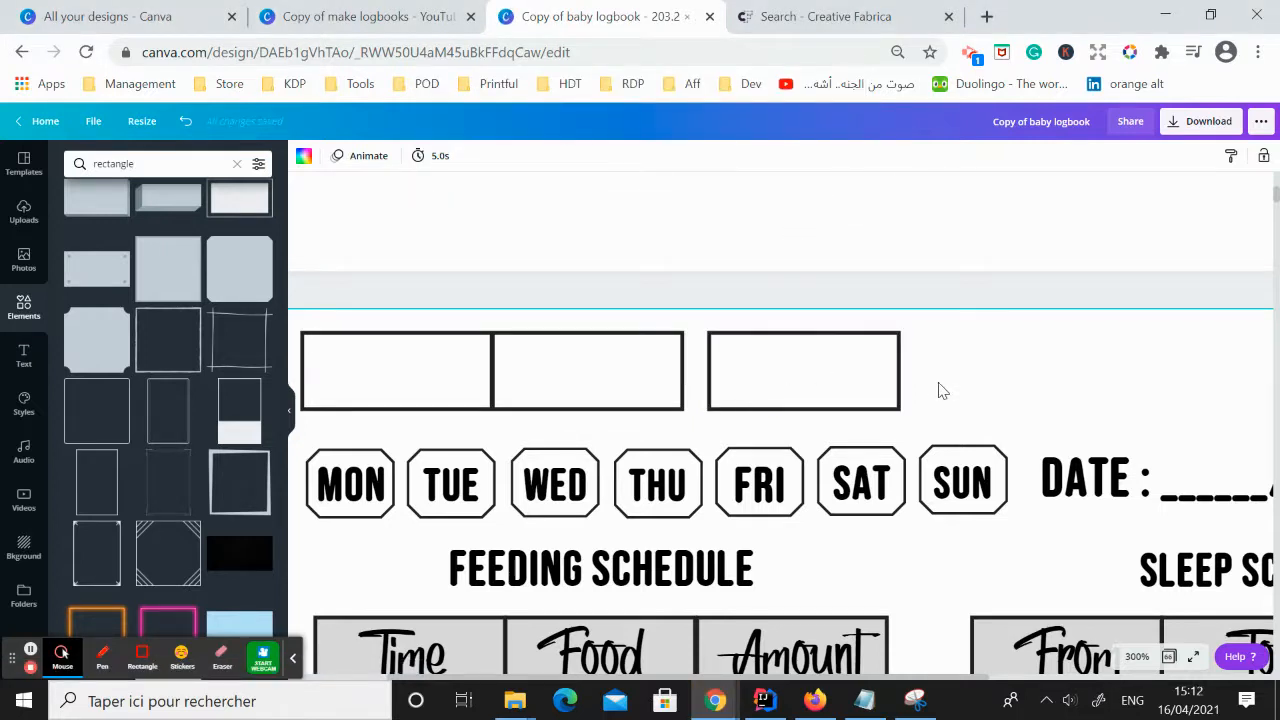
{"action": "left_click", "coordinate": [826, 392]}
{"action": "key", "text": "Left"}
{"action": "key", "text": "Left"}
{"action": "key", "text": "Left"}
{"action": "key", "text": "Left"}
{"action": "key", "text": "Left"}
{"action": "key", "text": "Left"}
{"action": "key", "text": "Left"}
{"action": "key", "text": "Left"}
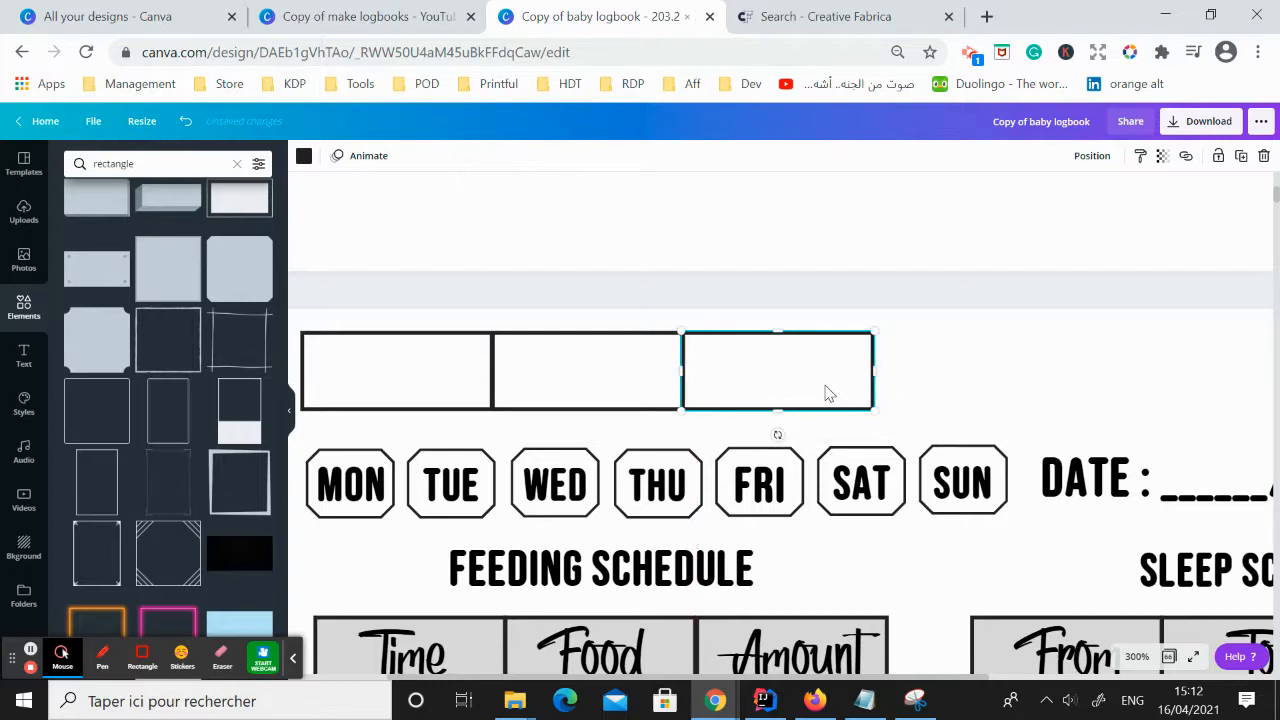
{"action": "left_click", "coordinate": [953, 387]}
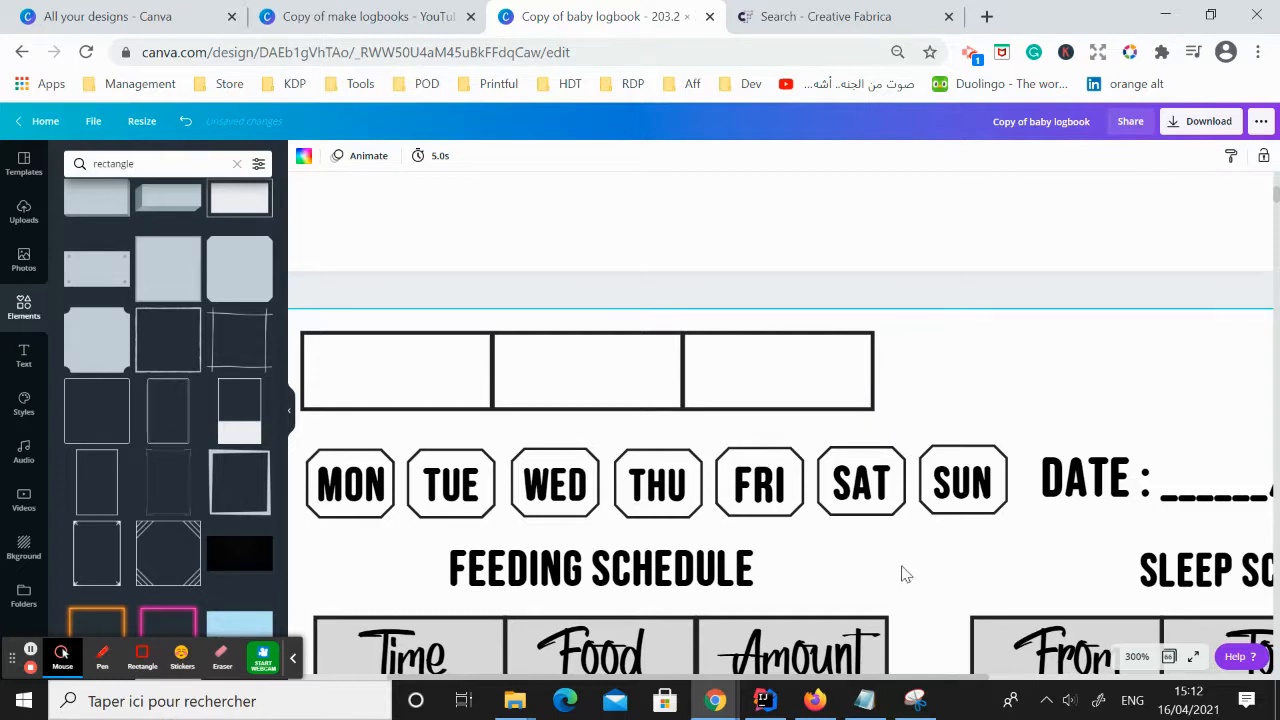
- Group the three joined cells into one row and shift it slightly right above the weekday labels
{"action": "left_click_drag", "start_coordinate": [936, 327], "coordinate": [384, 395]}
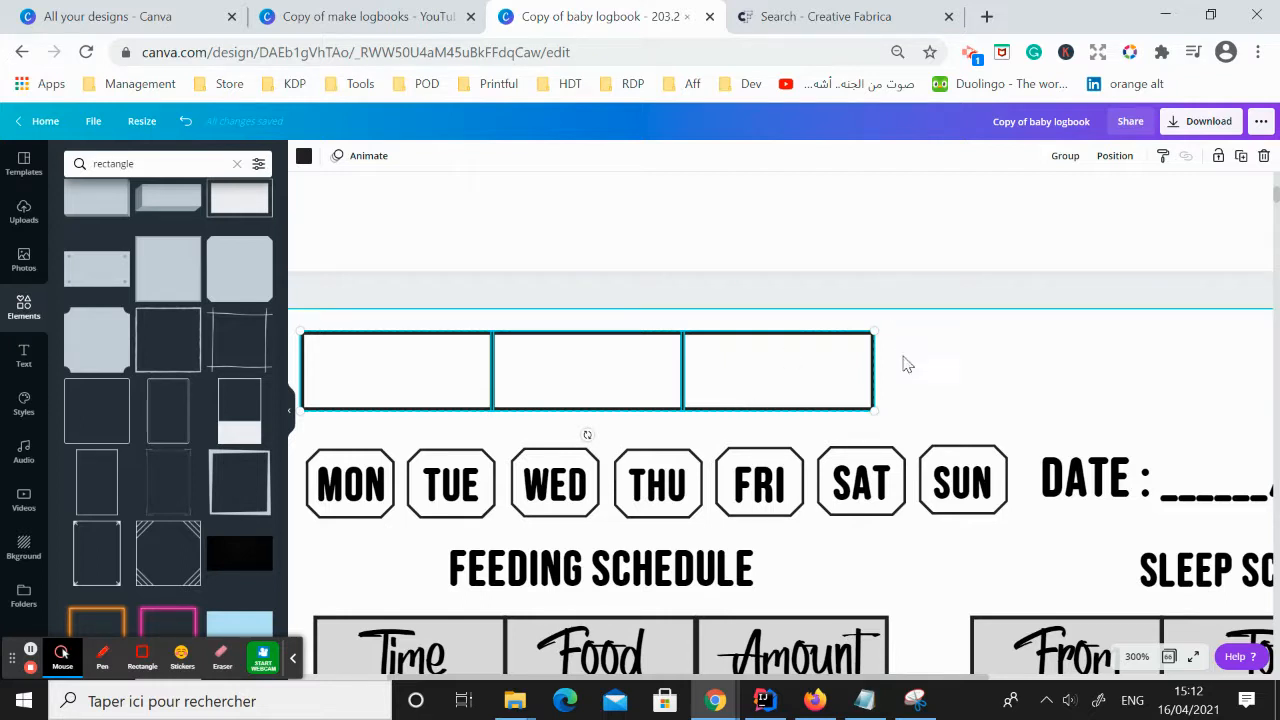
{"action": "left_click", "coordinate": [1050, 160]}
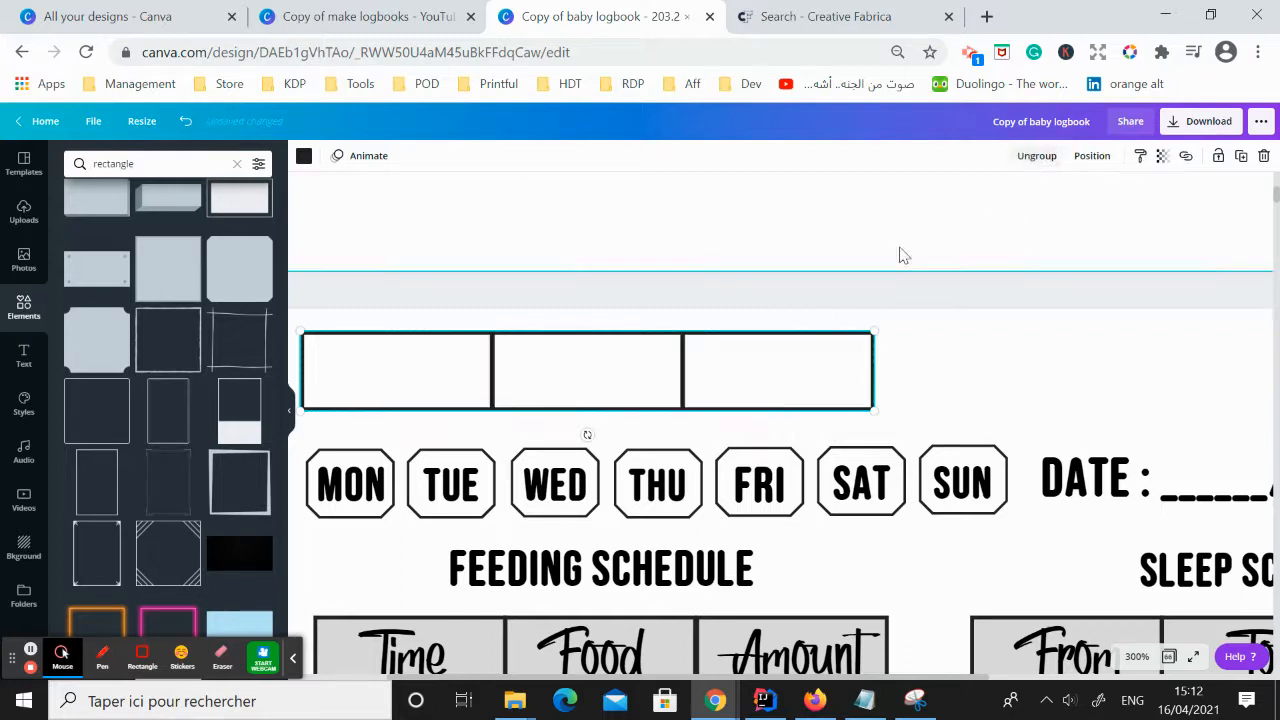
{"action": "left_click_drag", "start_coordinate": [643, 386], "coordinate": [657, 389]}
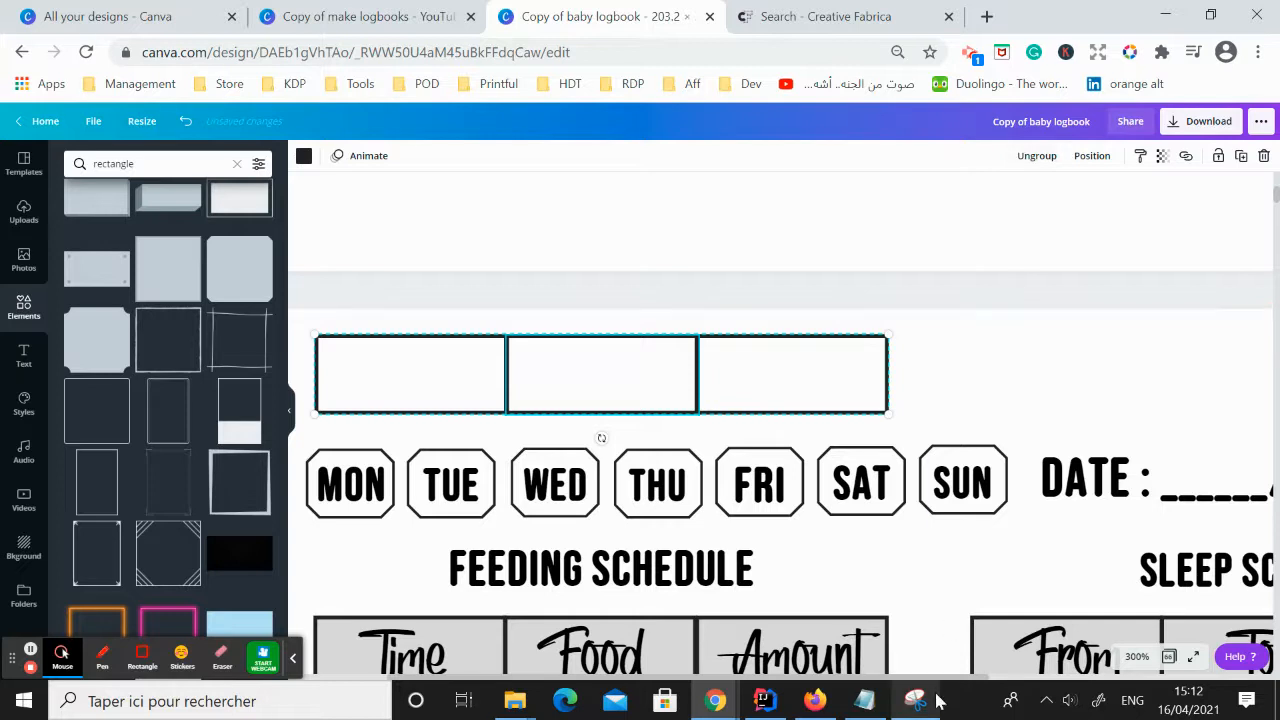
- Move the grouped three-cell row directly beneath the Time, Food and Amount header, aligned with the table's edges
{"action": "left_click_drag", "start_coordinate": [937, 679], "coordinate": [909, 680]}
{"action": "scroll", "coordinate": [687, 437], "scroll_direction": "down", "scroll_amount": 1}
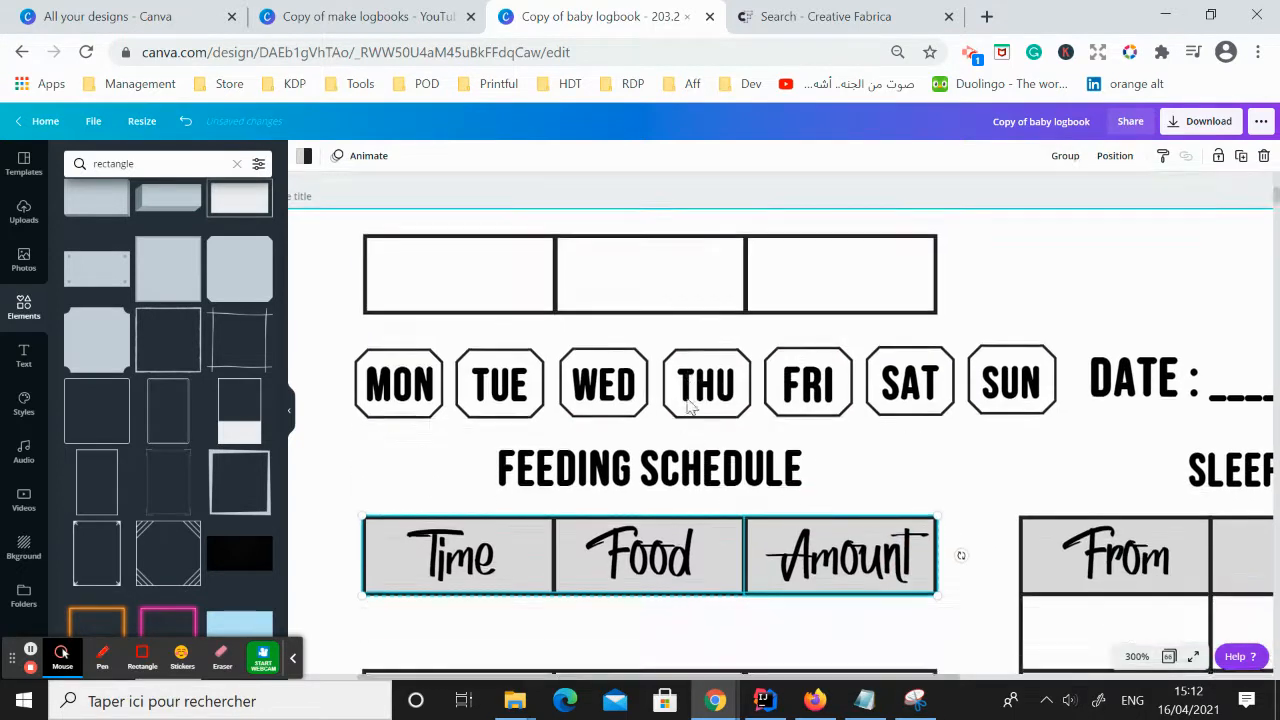
{"action": "left_click_drag", "start_coordinate": [689, 274], "coordinate": [645, 274]}
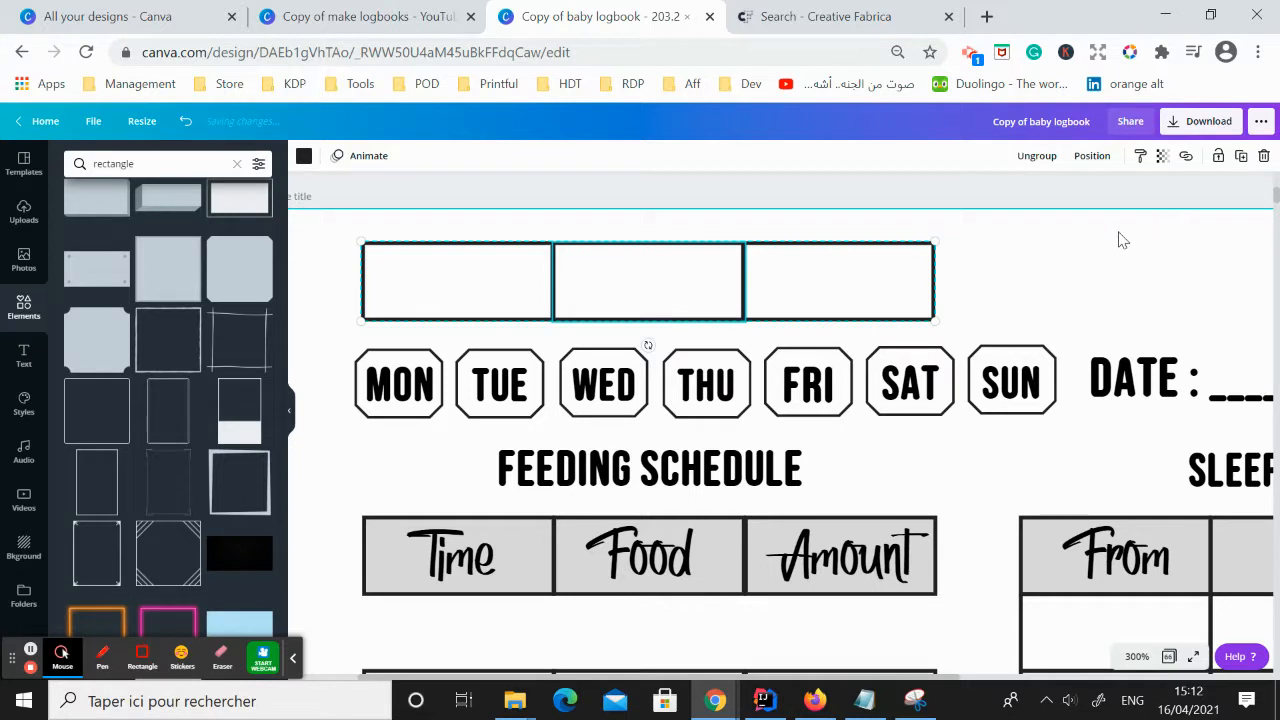
{"action": "left_click", "coordinate": [637, 228]}
{"action": "scroll", "coordinate": [629, 357], "scroll_direction": "down", "scroll_amount": 2}
{"action": "left_click_drag", "start_coordinate": [630, 328], "coordinate": [632, 415]}
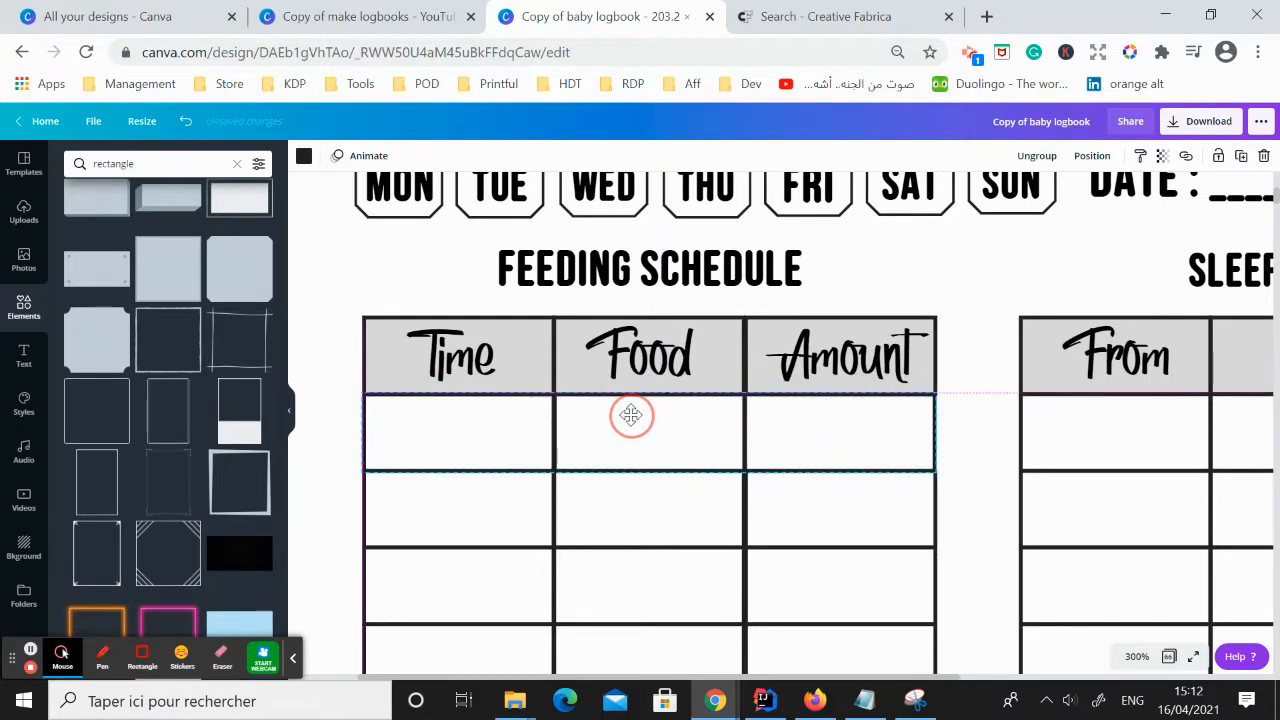
{"action": "left_click", "coordinate": [968, 457]}
- Check the row's fit within the feeding schedule table and ungroup the row beneath the header
{"action": "scroll", "coordinate": [743, 409], "scroll_direction": "down", "scroll_amount": 2}
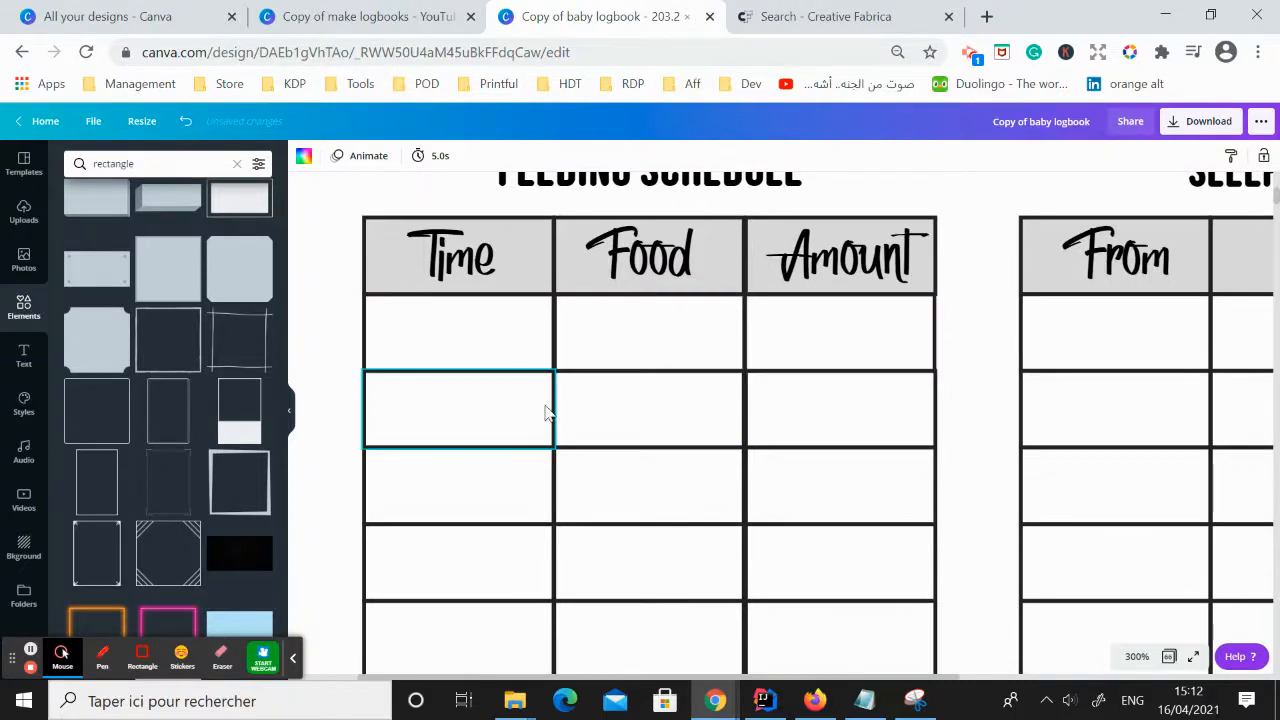
{"action": "scroll", "coordinate": [609, 400], "scroll_direction": "down", "scroll_amount": 2}
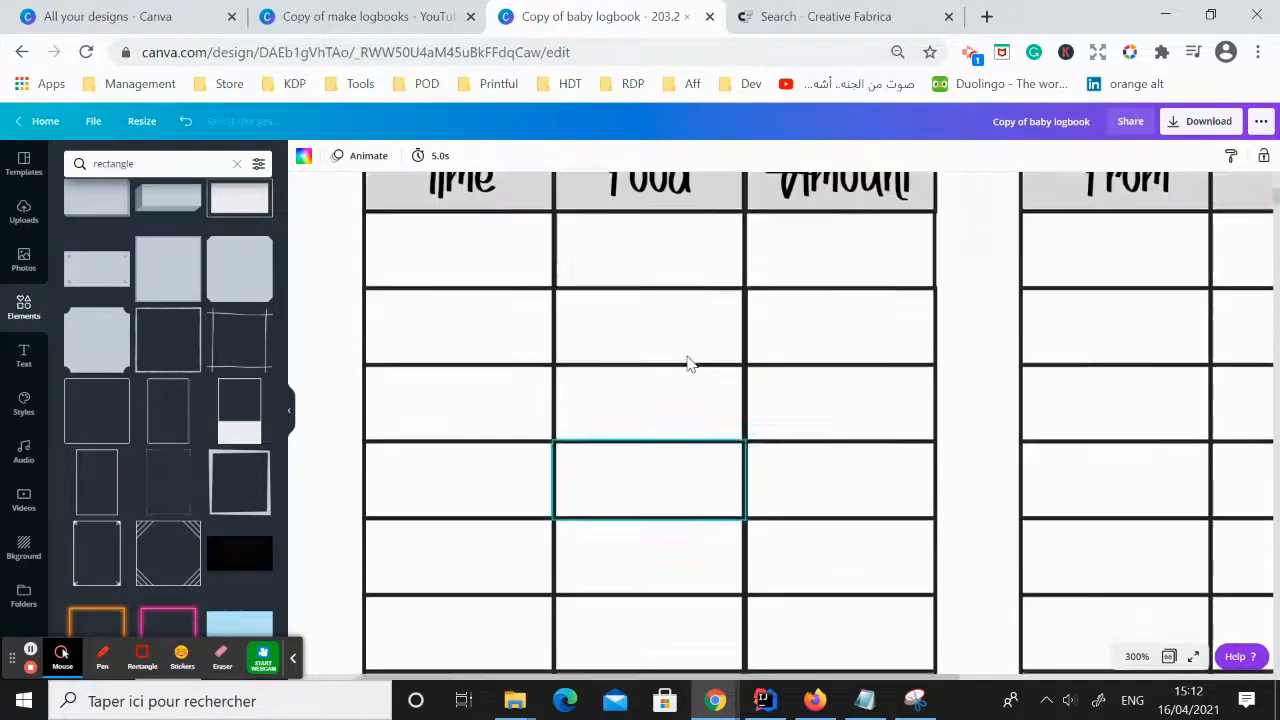
{"action": "scroll", "coordinate": [687, 363], "scroll_direction": "up", "scroll_amount": 2}
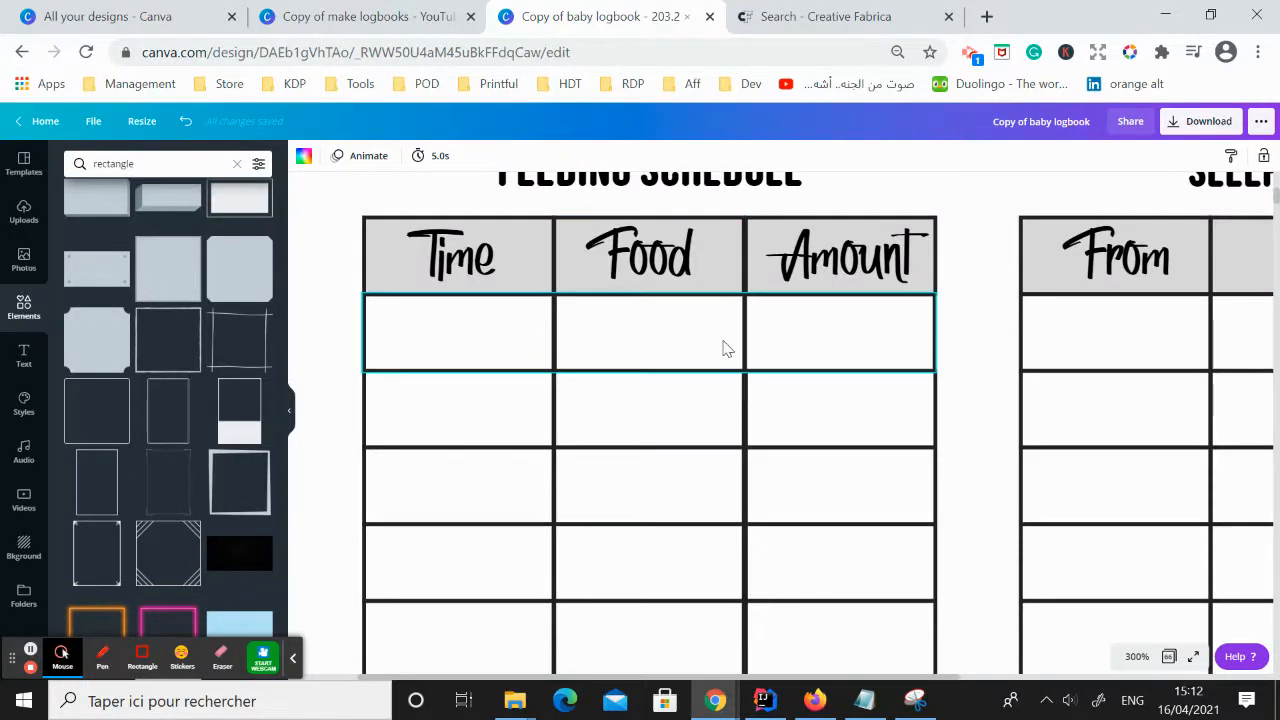
{"action": "left_click", "coordinate": [851, 352]}
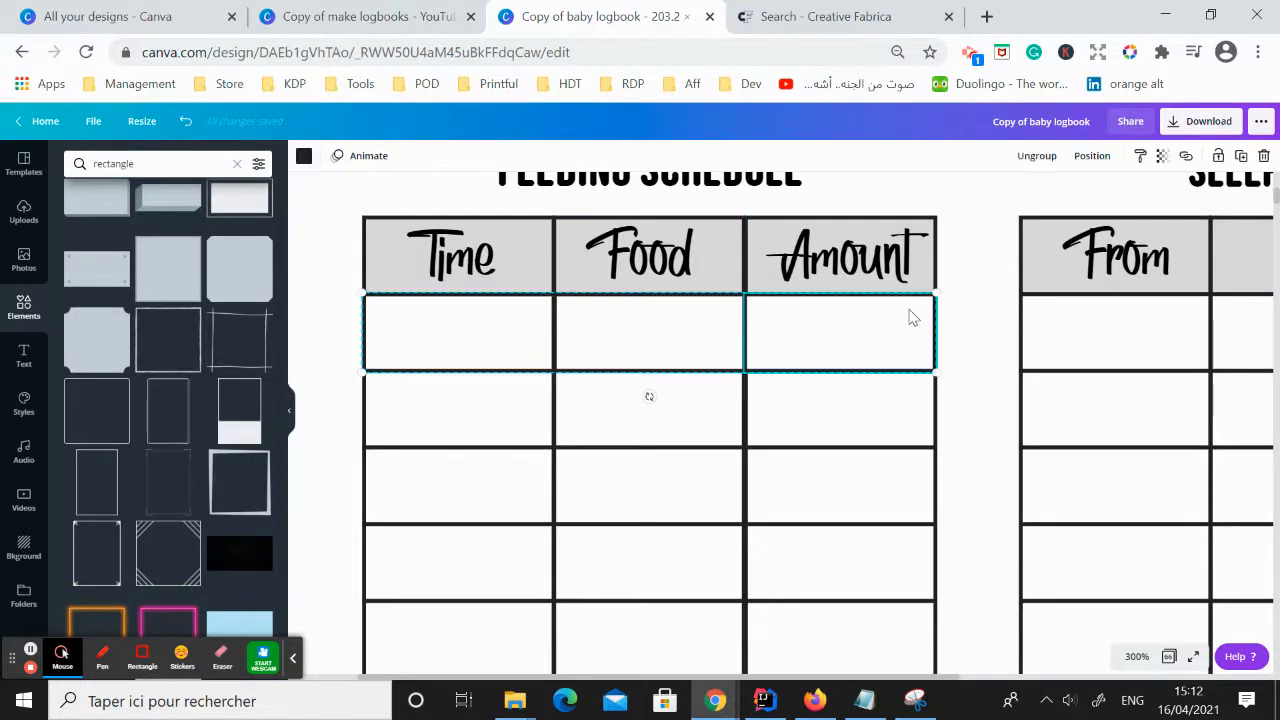
{"action": "left_click", "coordinate": [1037, 156]}
{"action": "left_click", "coordinate": [963, 322]}
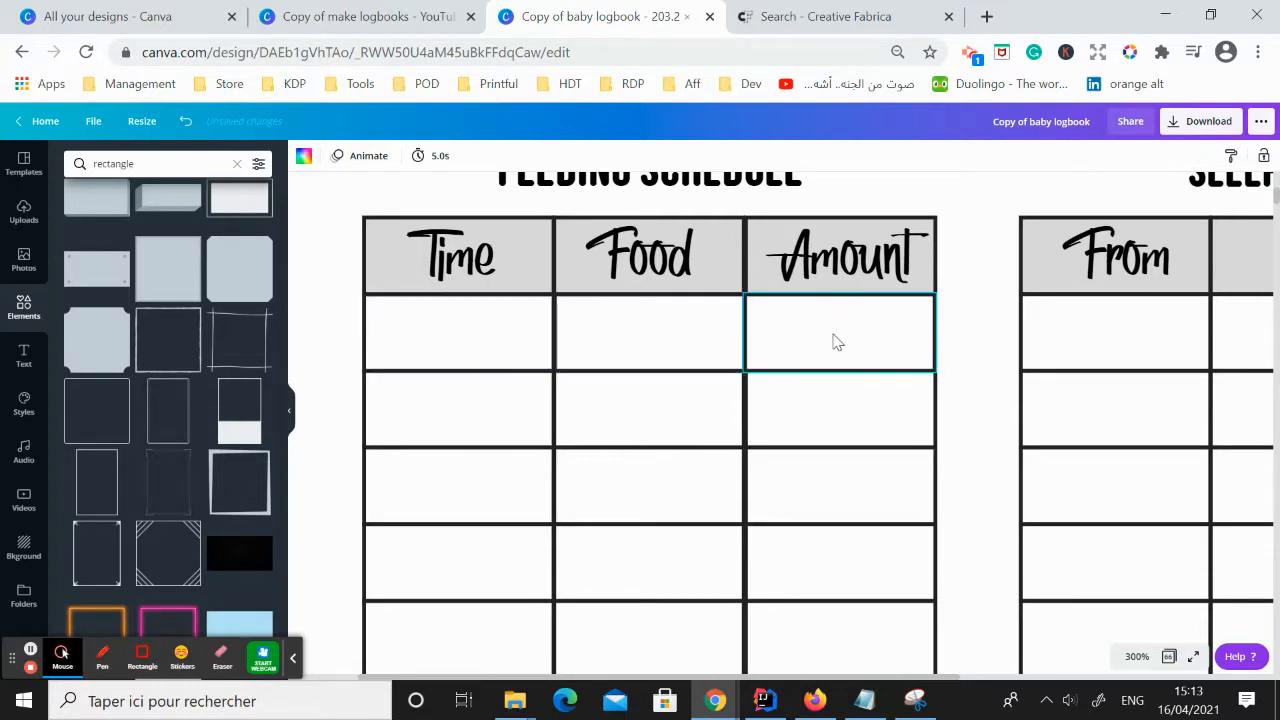
- Group the six cells of the two rows beneath the Time, Food and Amount header, and remove a duplicate of the group
{"action": "left_click_drag", "start_coordinate": [966, 322], "coordinate": [394, 410]}
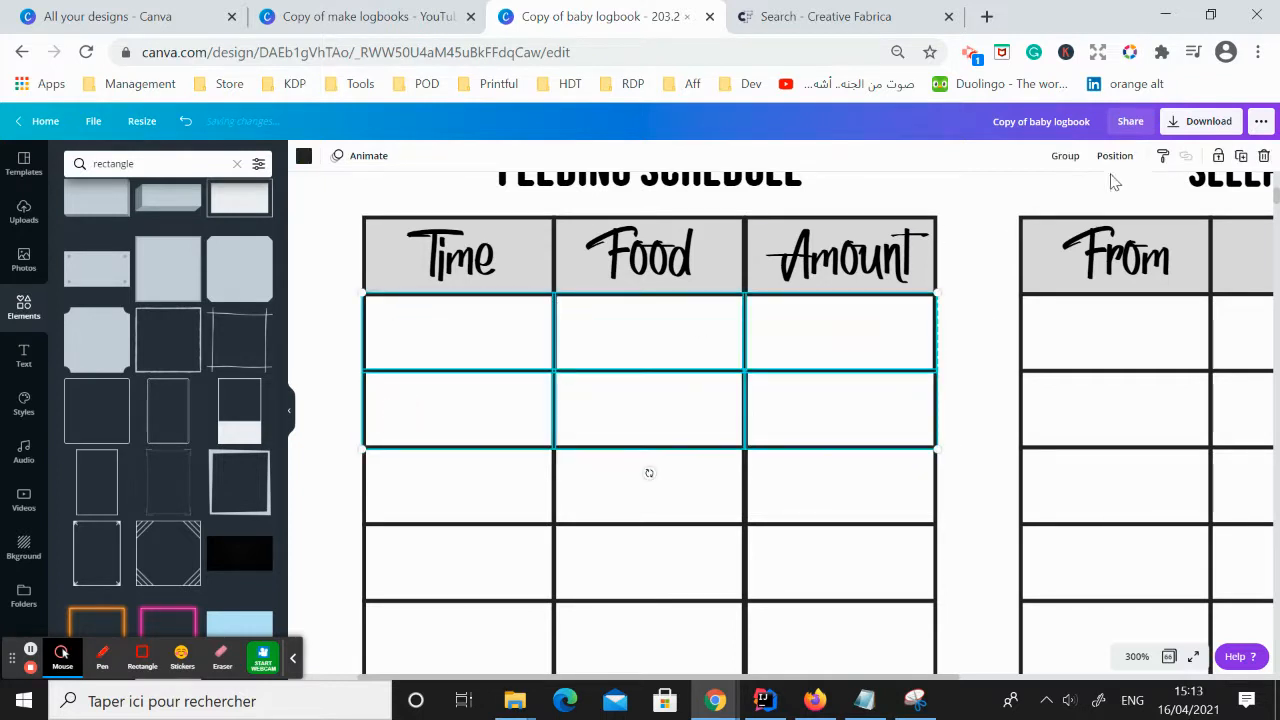
{"action": "left_click", "coordinate": [1065, 156]}
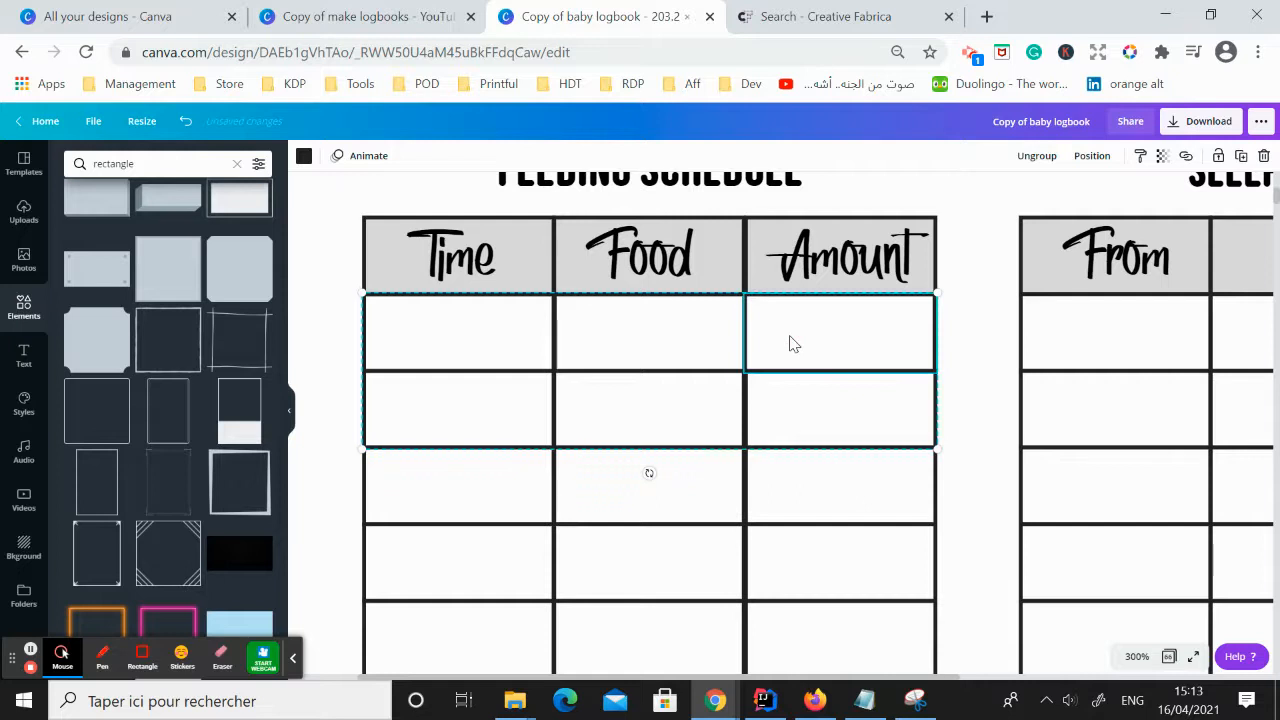
{"action": "key", "text": "ctrl+d"}
{"action": "key", "text": "Delete"}
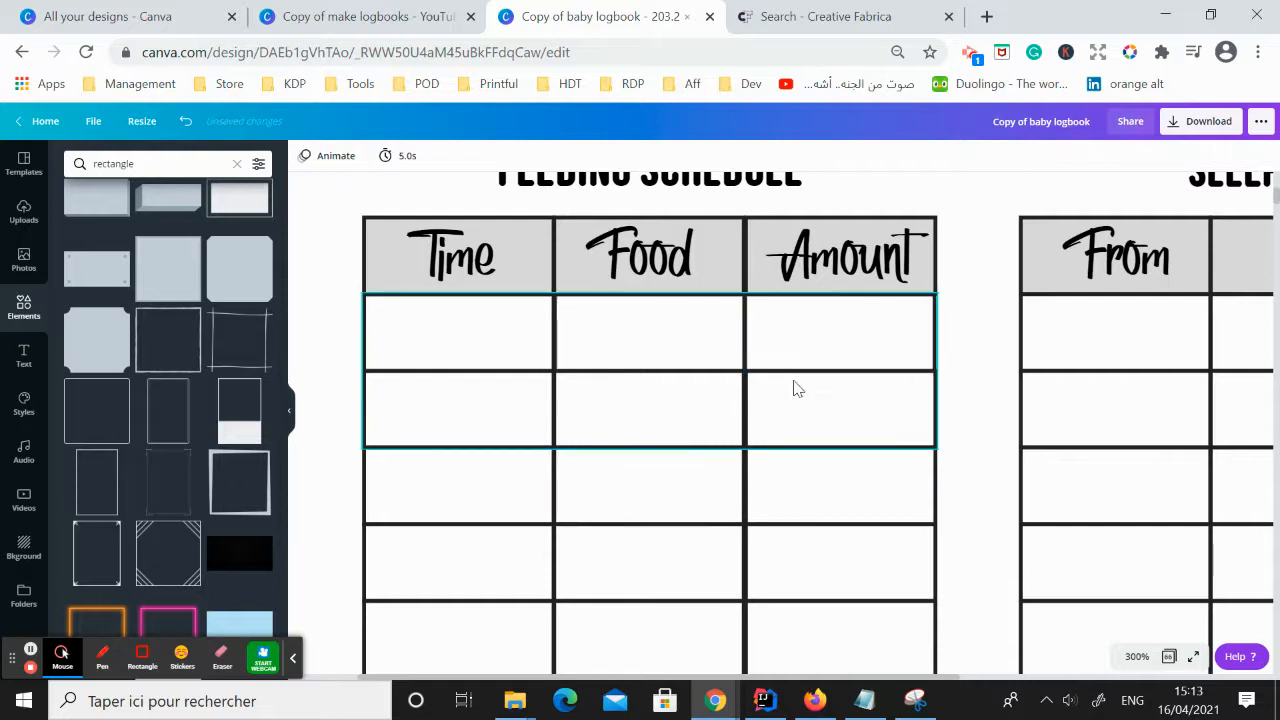
- Move the MON label out of its cut-corner frame to just below it, and select the empty frame
{"action": "left_click", "coordinate": [1137, 656]}
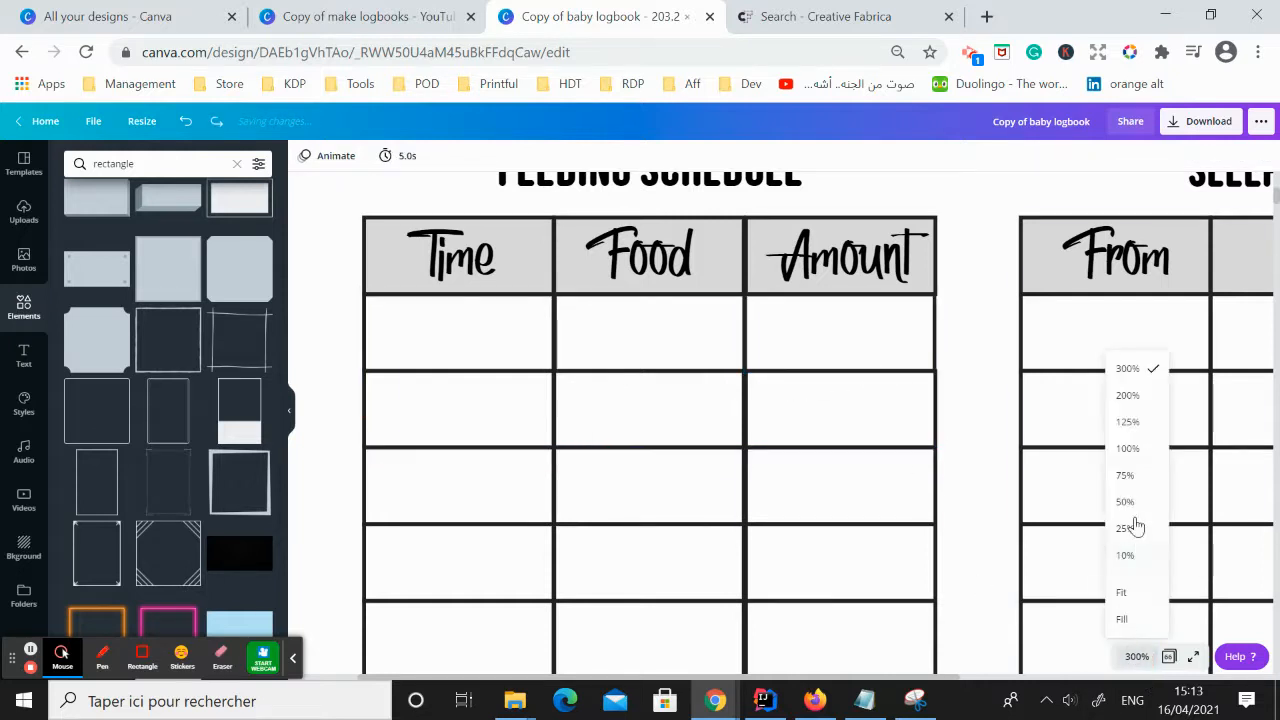
{"action": "left_click", "coordinate": [1125, 475]}
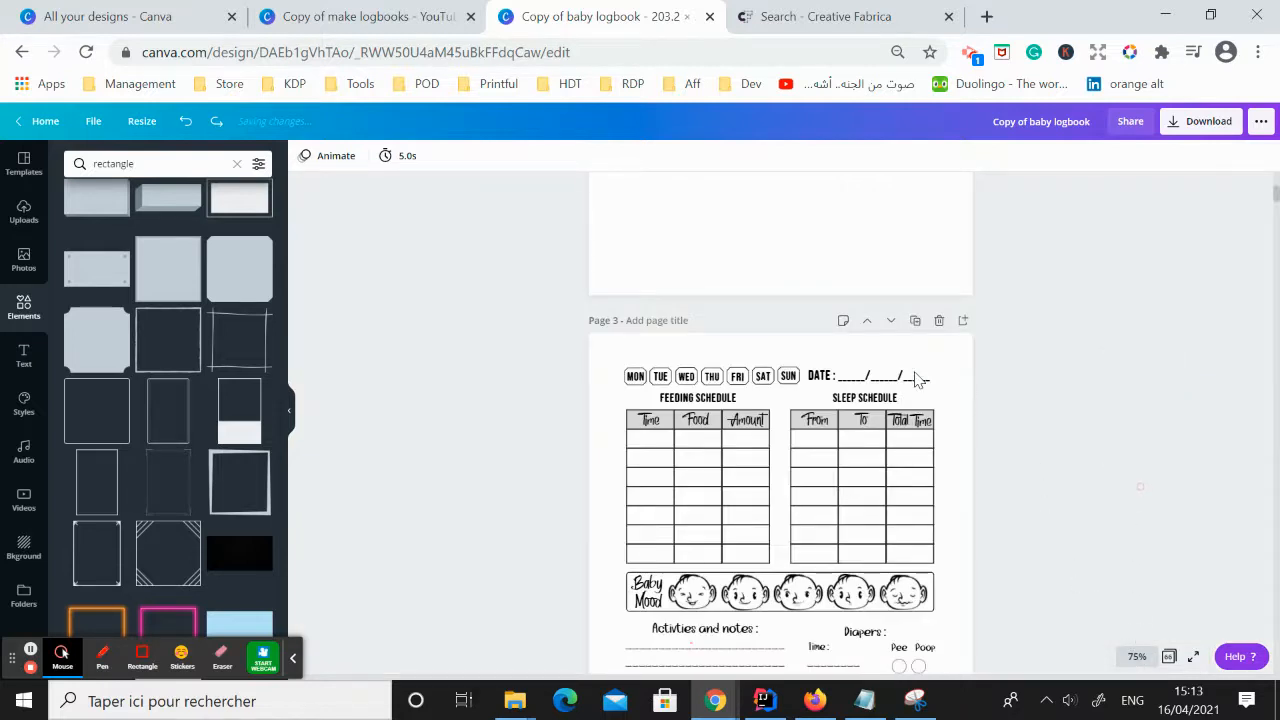
{"action": "scroll", "coordinate": [918, 378], "scroll_direction": "down", "scroll_amount": 1}
{"action": "left_click", "coordinate": [1137, 656]}
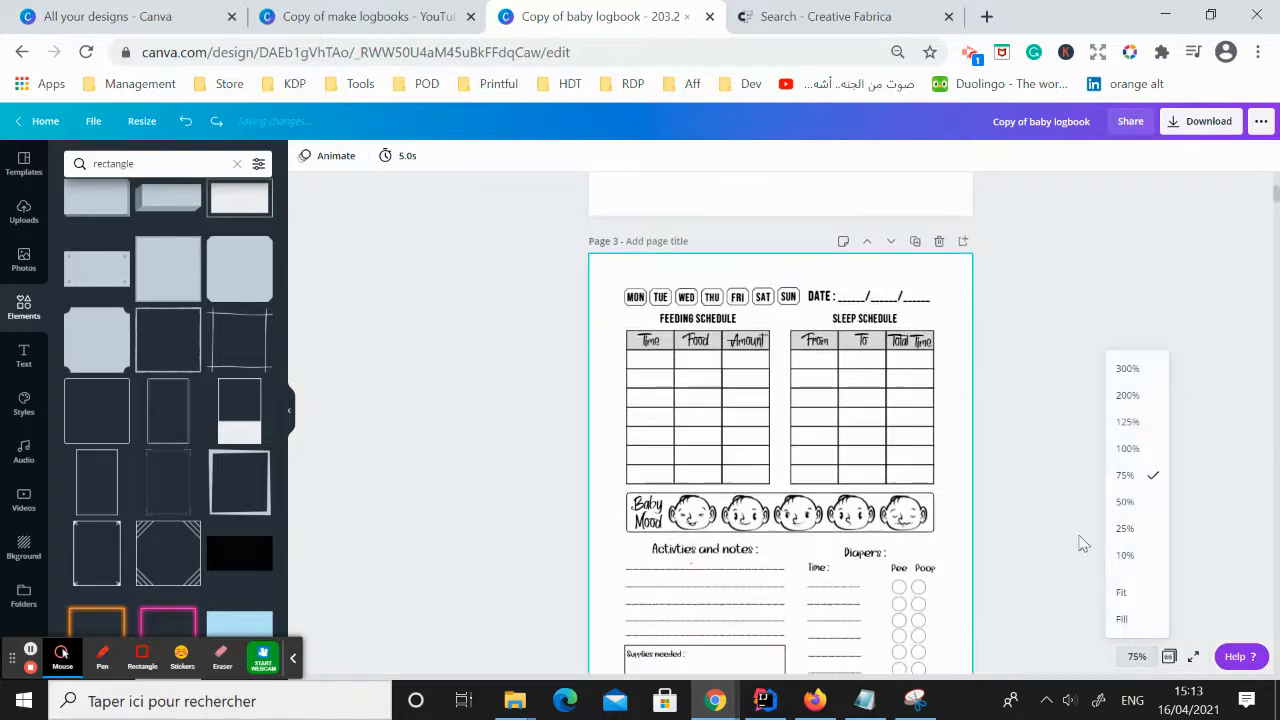
{"action": "left_click", "coordinate": [1134, 421]}
{"action": "scroll", "coordinate": [650, 380], "scroll_direction": "up", "scroll_amount": 2}
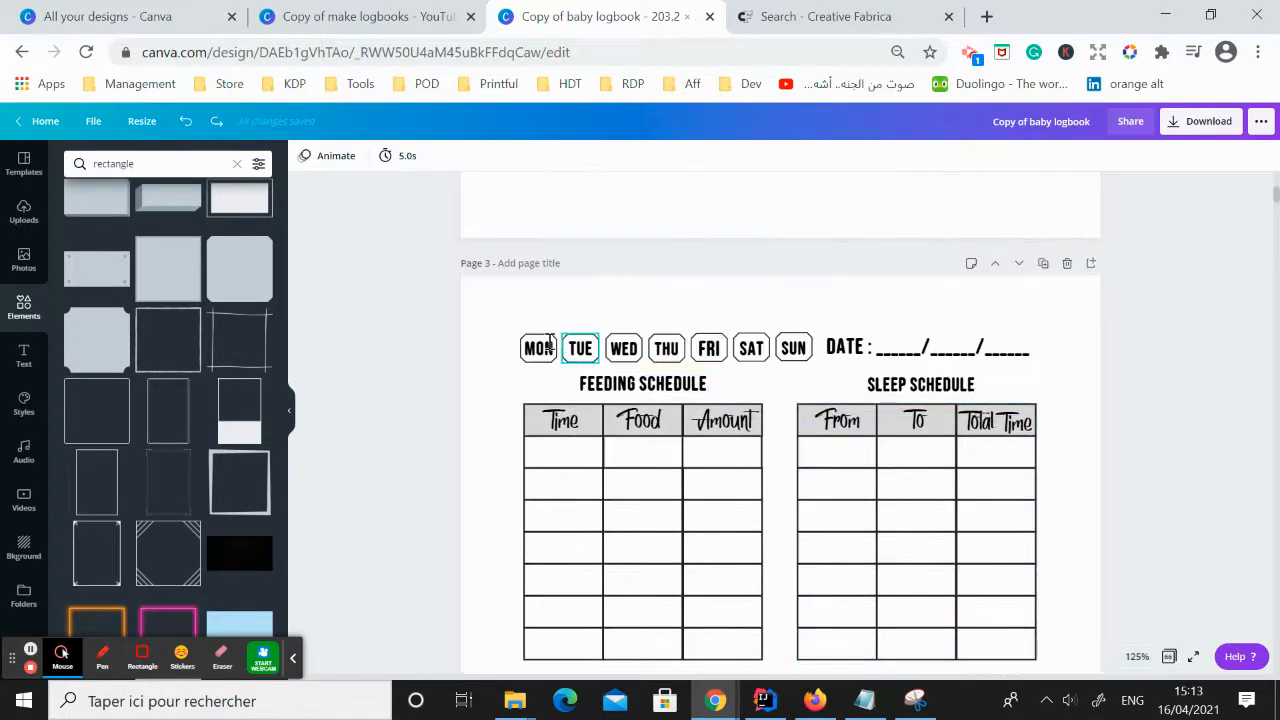
{"action": "left_click", "coordinate": [1137, 656]}
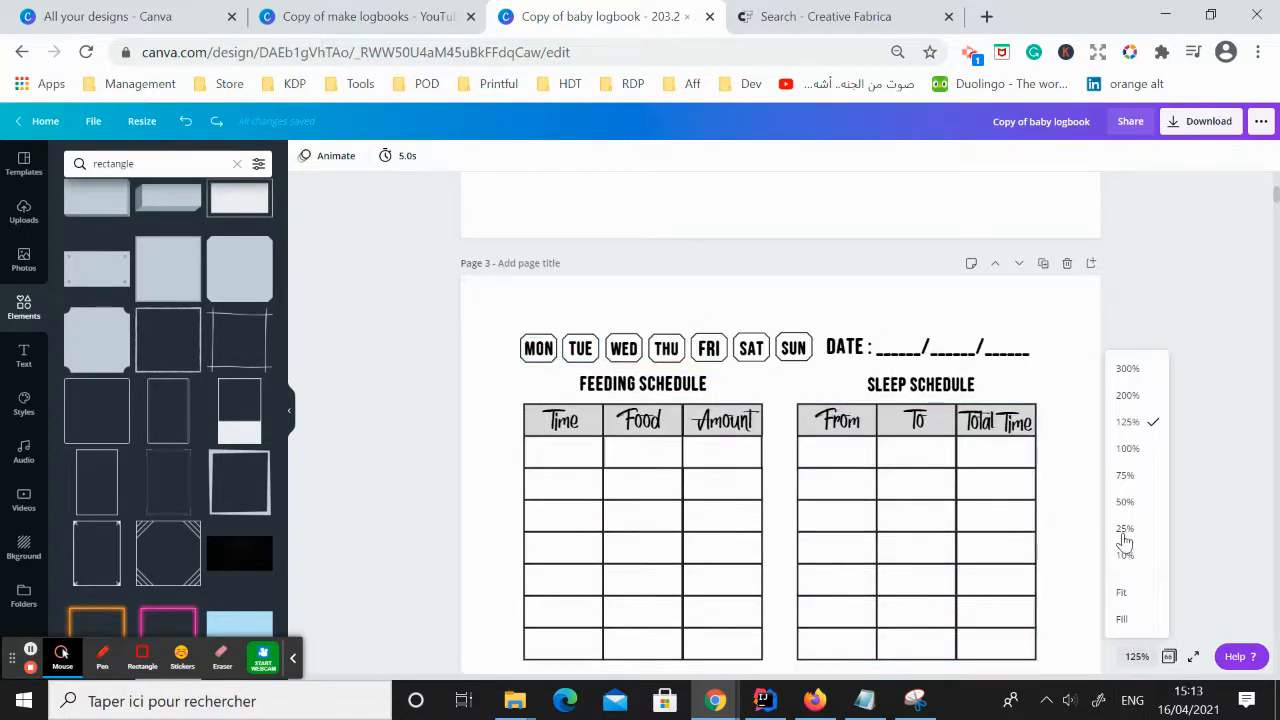
{"action": "left_click", "coordinate": [1128, 395]}
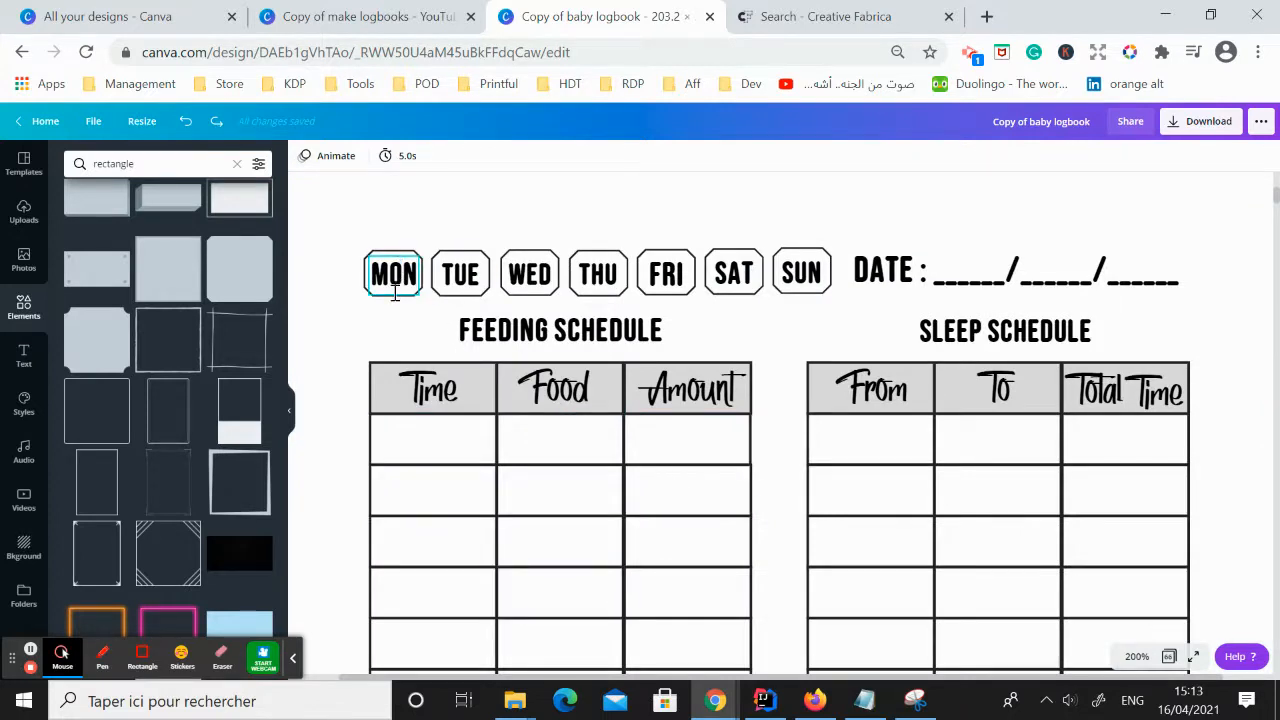
{"action": "left_click_drag", "start_coordinate": [395, 293], "coordinate": [385, 355]}
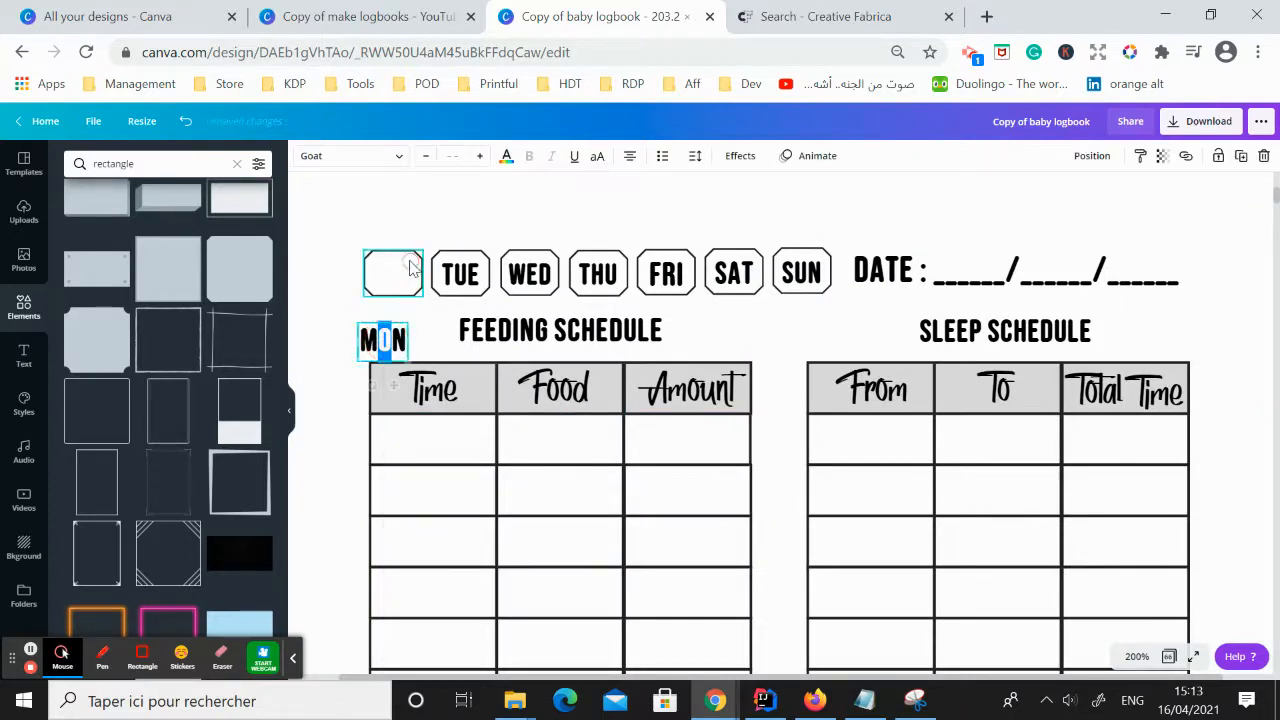
{"action": "left_click", "coordinate": [408, 270]}
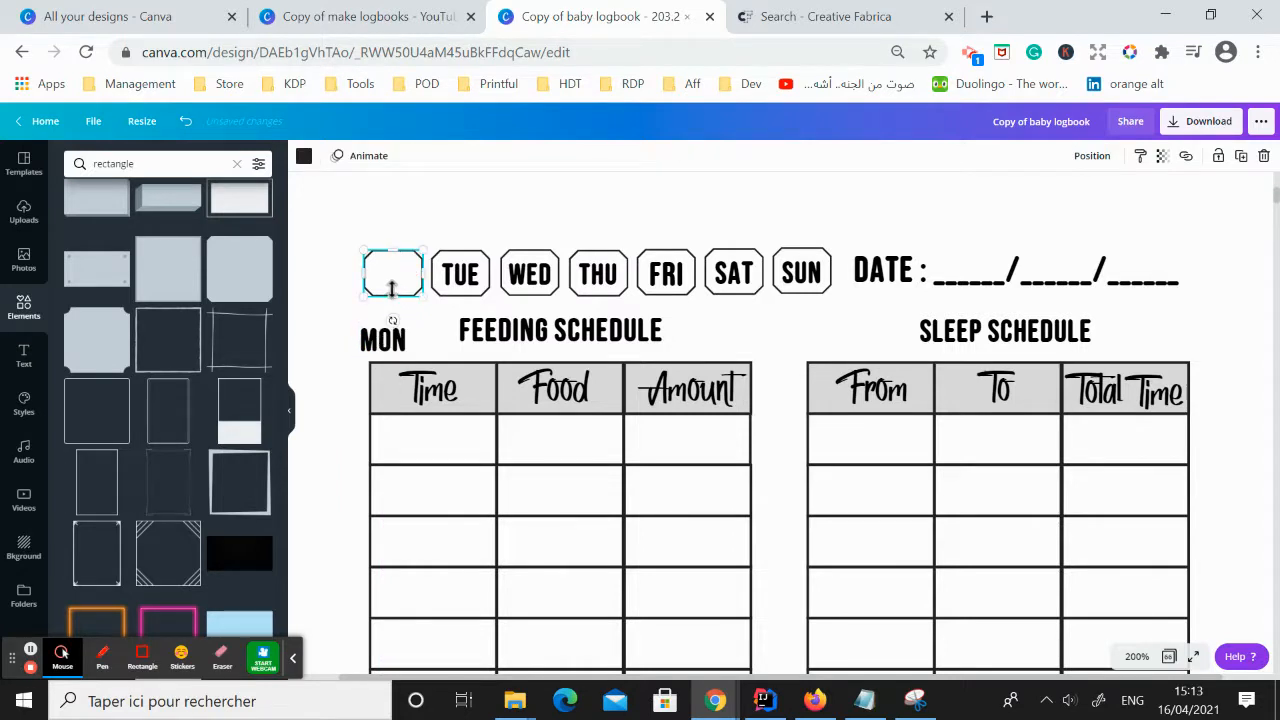
- Search the design elements for "shapes"
{"action": "left_click", "coordinate": [130, 164]}
{"action": "type", "text": "s"}
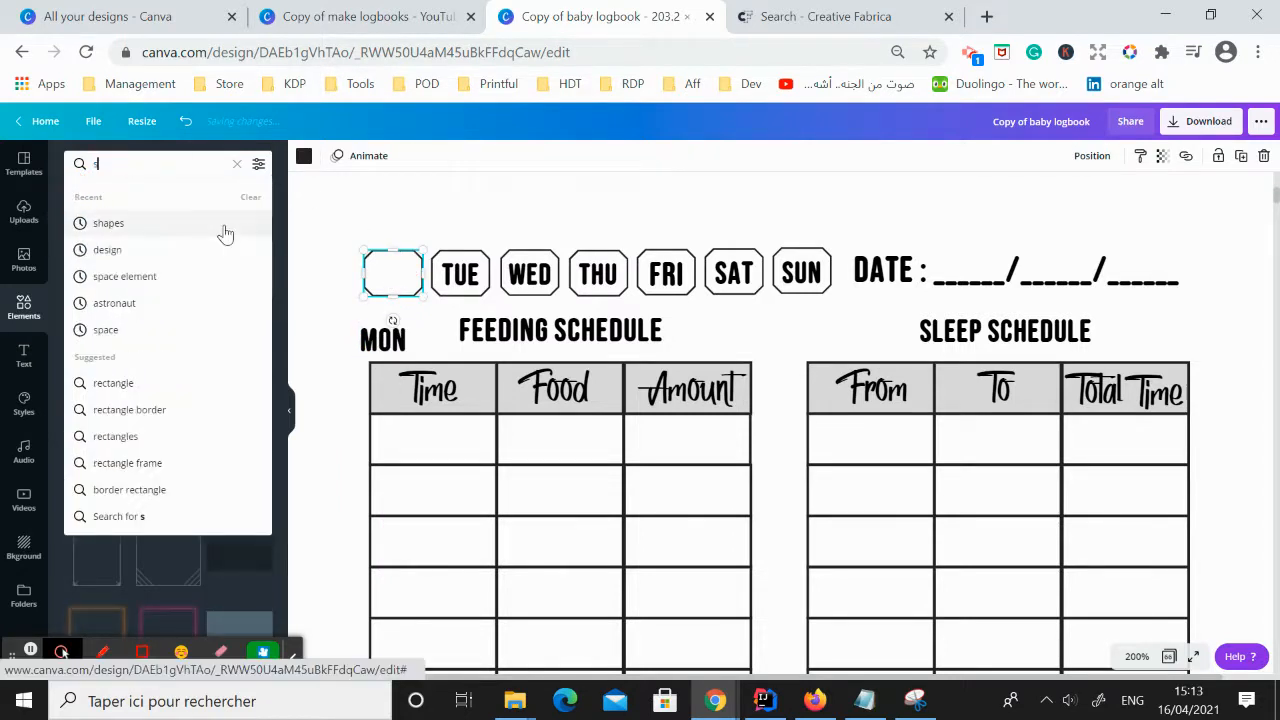
{"action": "type", "text": "hapes"}
{"action": "key", "text": "Return"}
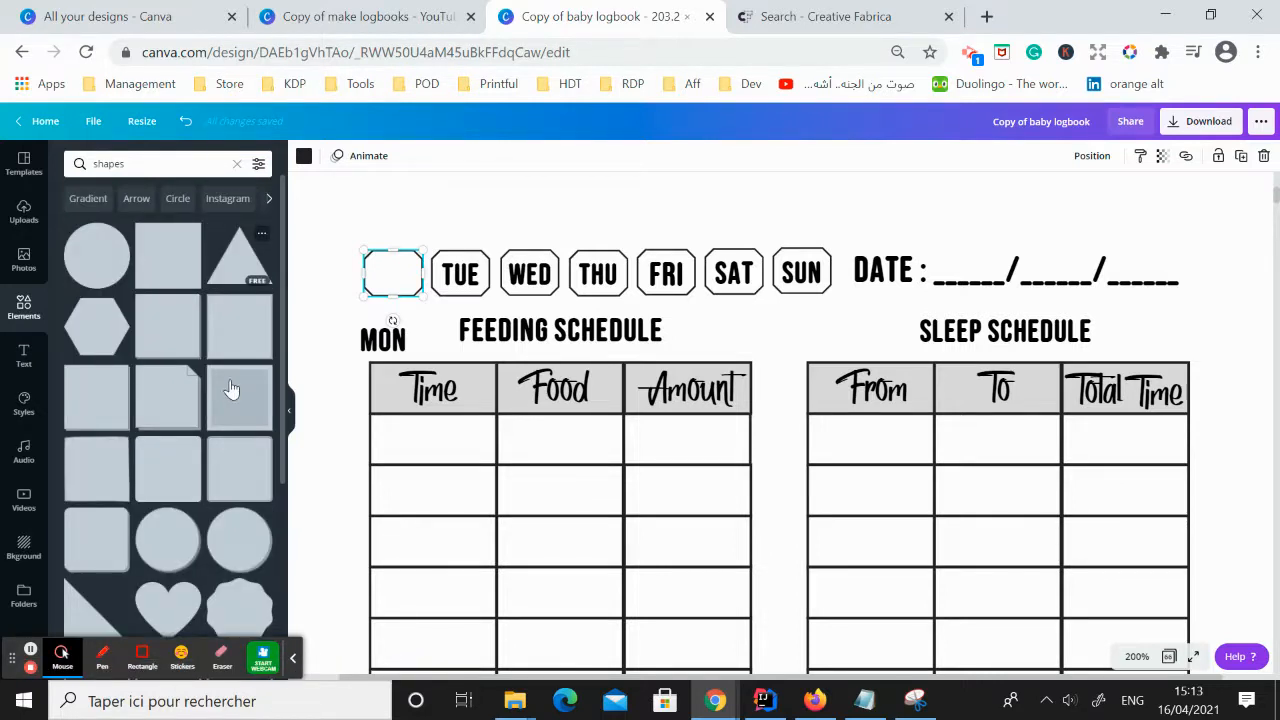
- Find the outlined cut-corner octagon among the shape results, add it to page 3 and delete it again
{"action": "scroll", "coordinate": [157, 300], "scroll_direction": "down", "scroll_amount": 1}
{"action": "scroll", "coordinate": [157, 300], "scroll_direction": "down", "scroll_amount": 1}
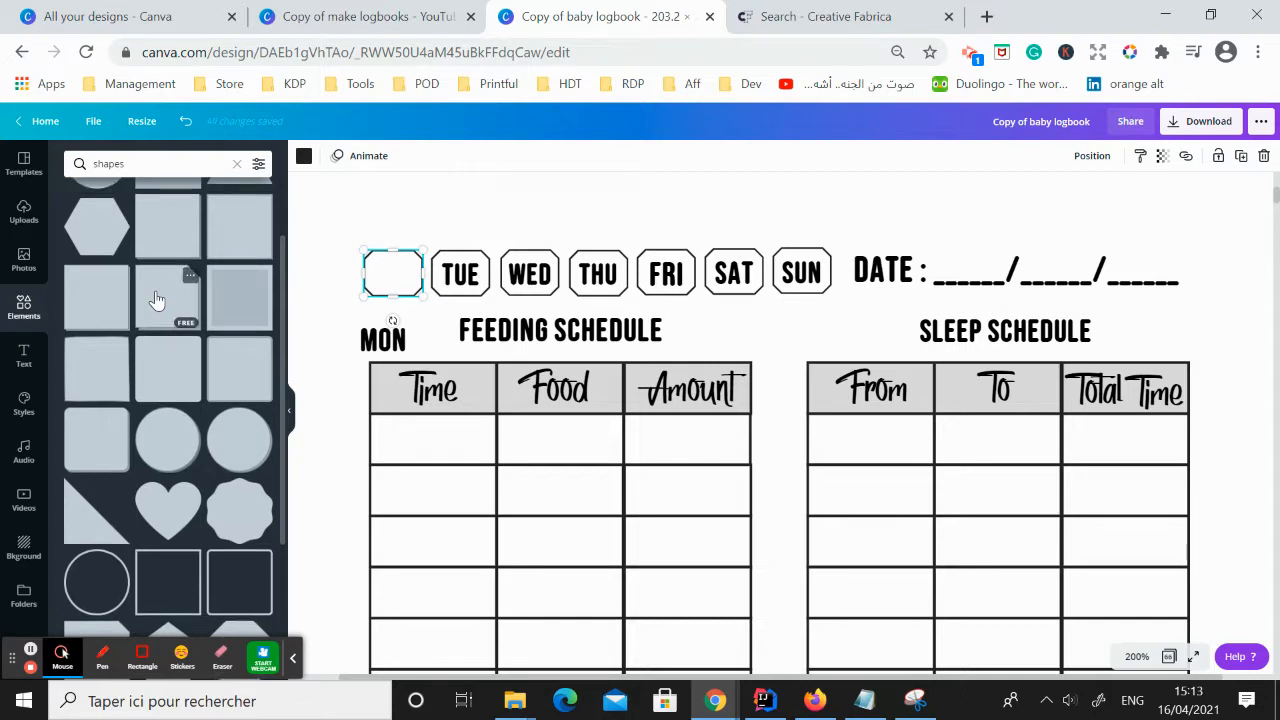
{"action": "scroll", "coordinate": [157, 300], "scroll_direction": "down", "scroll_amount": 2}
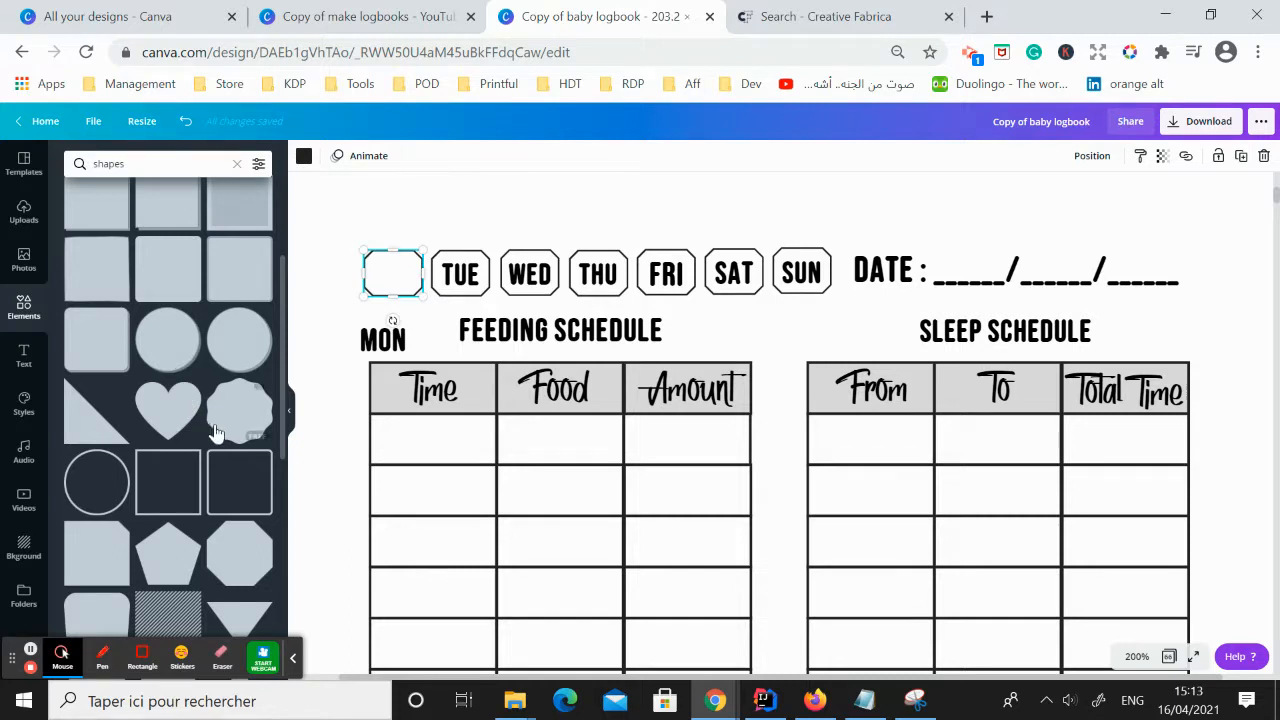
{"action": "scroll", "coordinate": [200, 425], "scroll_direction": "down", "scroll_amount": 2}
{"action": "scroll", "coordinate": [213, 445], "scroll_direction": "down", "scroll_amount": 2}
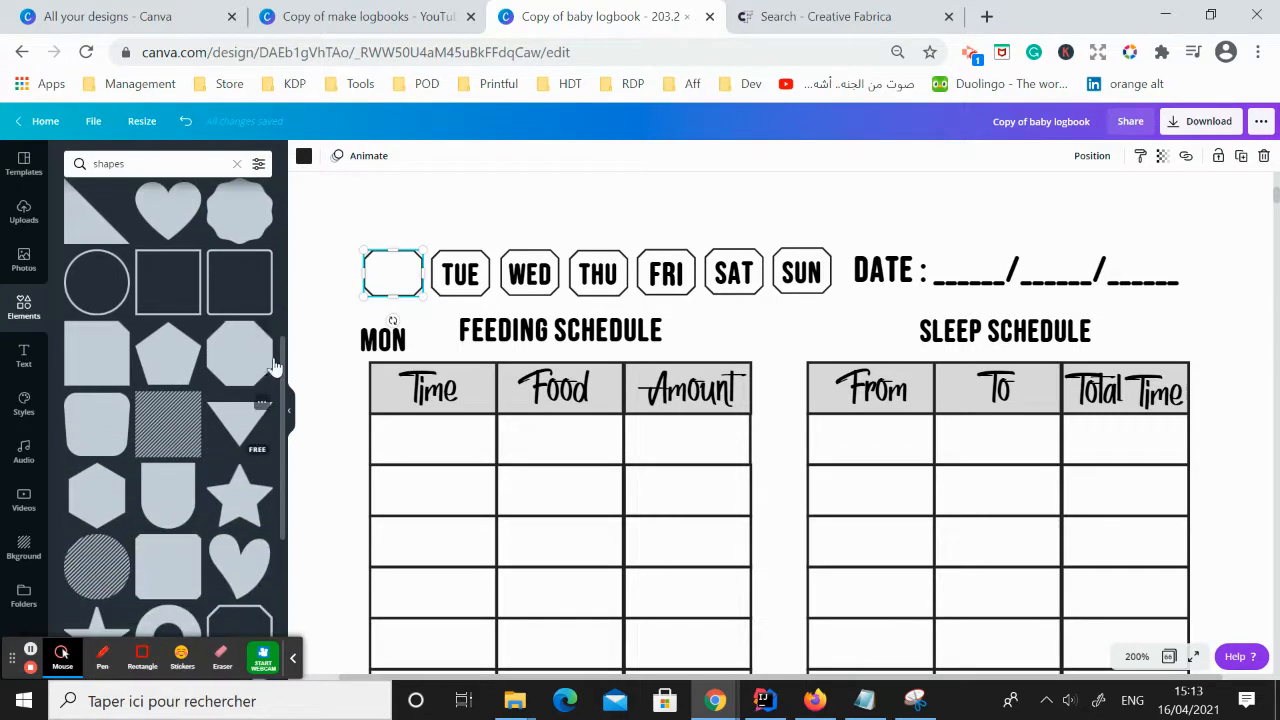
{"action": "scroll", "coordinate": [250, 430], "scroll_direction": "down", "scroll_amount": 3}
{"action": "left_click", "coordinate": [249, 449]}
{"action": "key", "text": "Delete"}
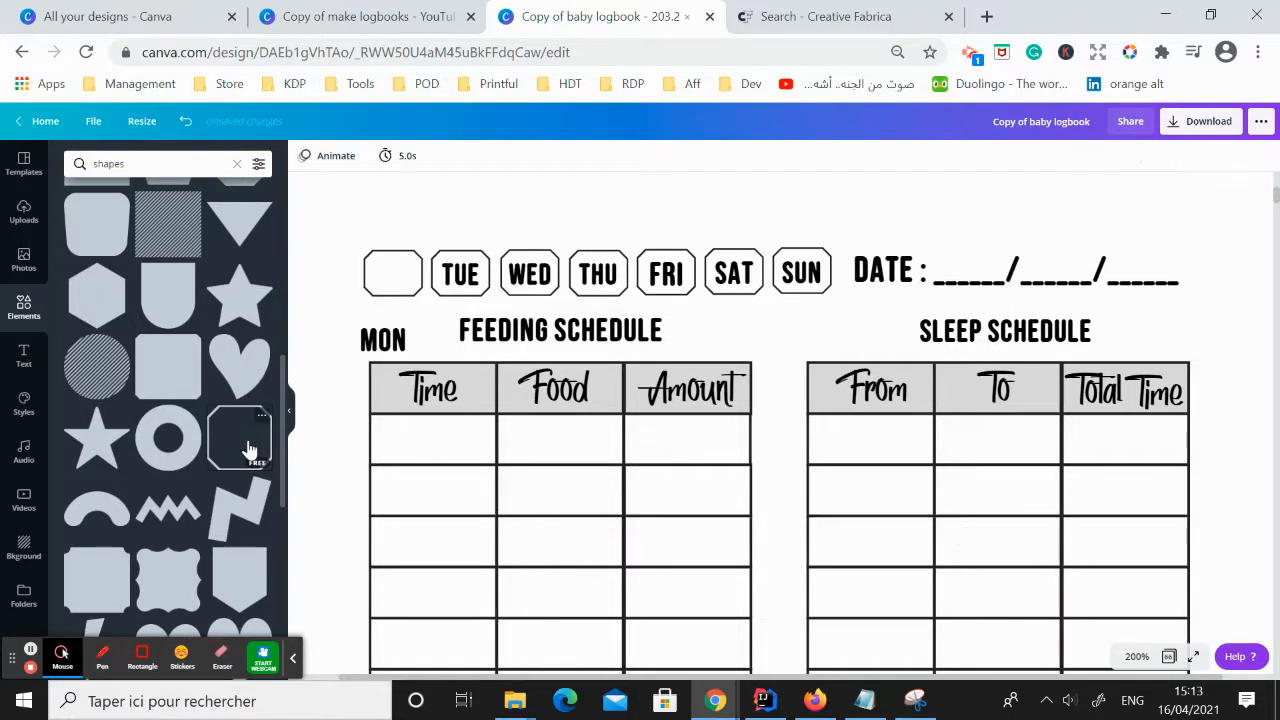
- Examine the Baby Mood section on page 3, including the rounded frame around the baby faces
{"action": "scroll", "coordinate": [228, 410], "scroll_direction": "up", "scroll_amount": 4}
{"action": "scroll", "coordinate": [227, 408], "scroll_direction": "up", "scroll_amount": 2}
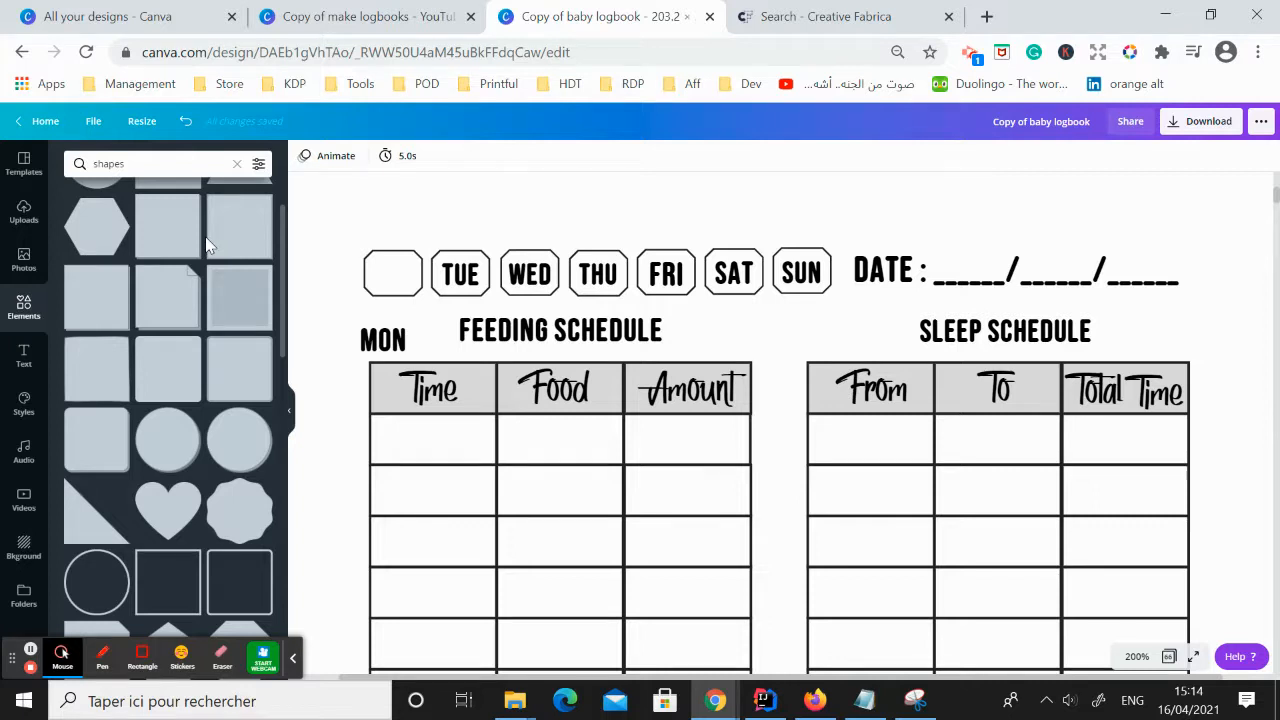
{"action": "scroll", "coordinate": [1077, 620], "scroll_direction": "down", "scroll_amount": 3}
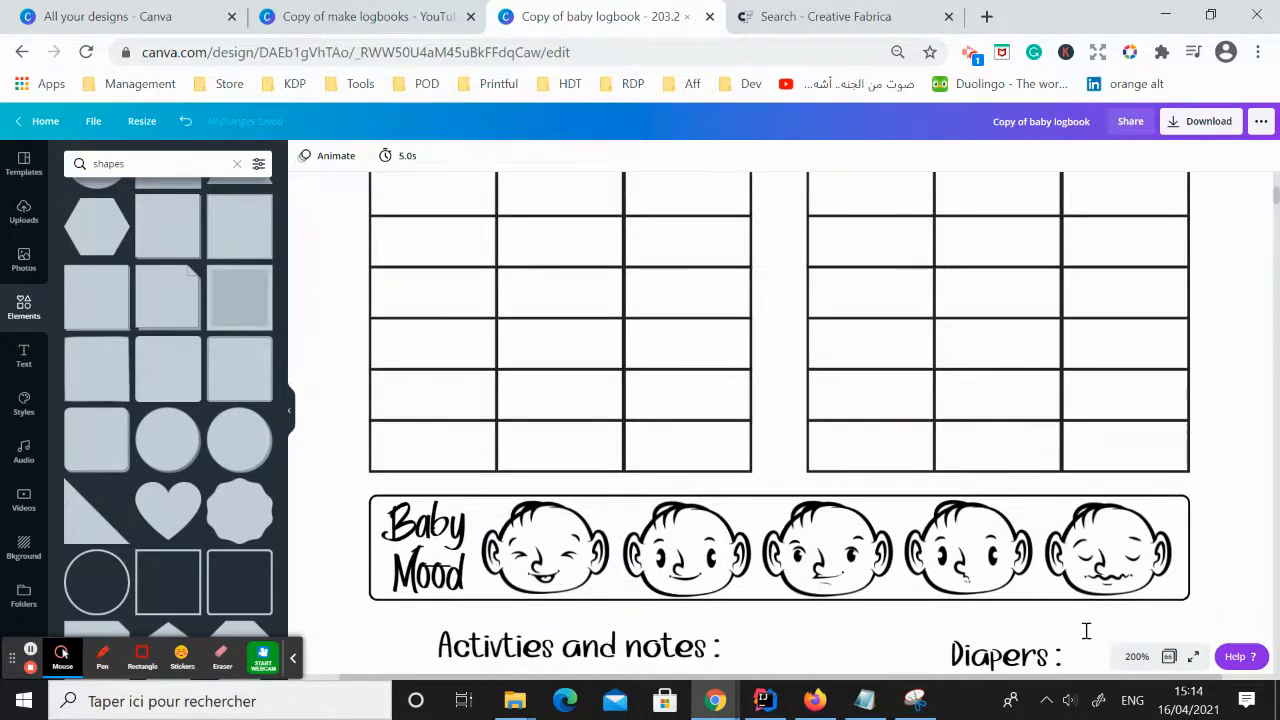
{"action": "left_click", "coordinate": [1132, 658]}
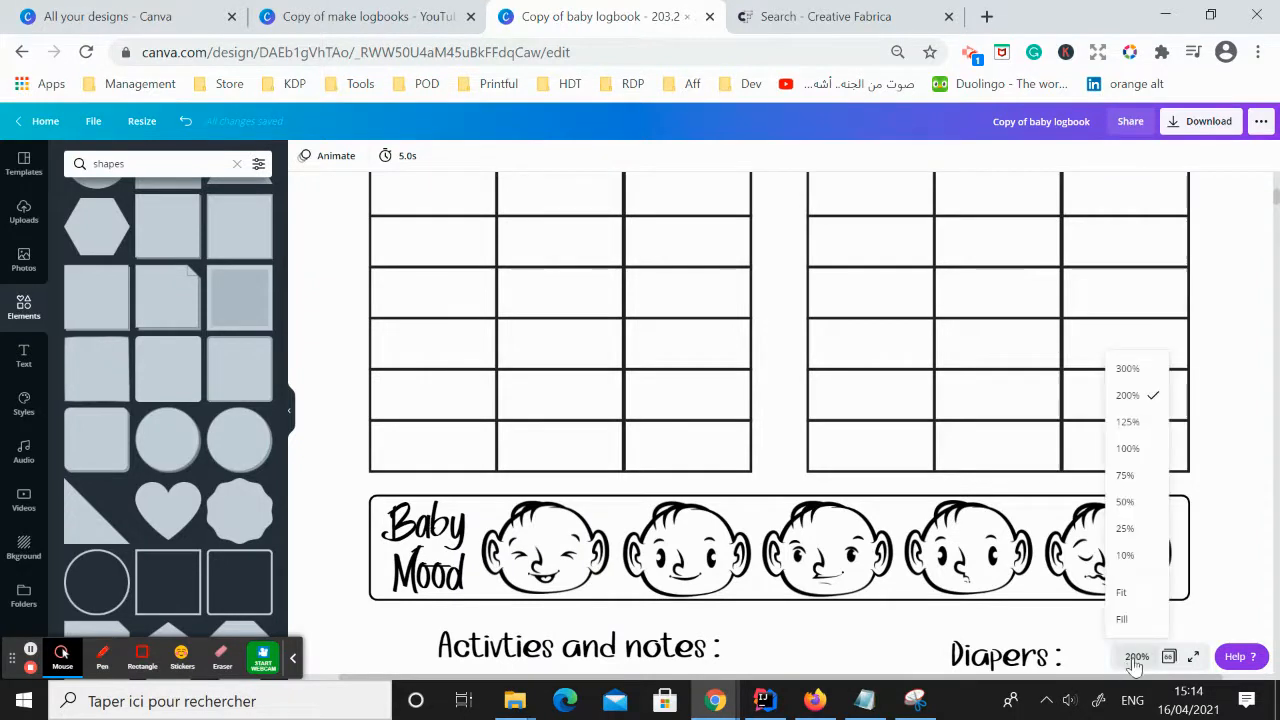
{"action": "left_click", "coordinate": [1128, 447]}
{"action": "scroll", "coordinate": [900, 540], "scroll_direction": "down", "scroll_amount": 2}
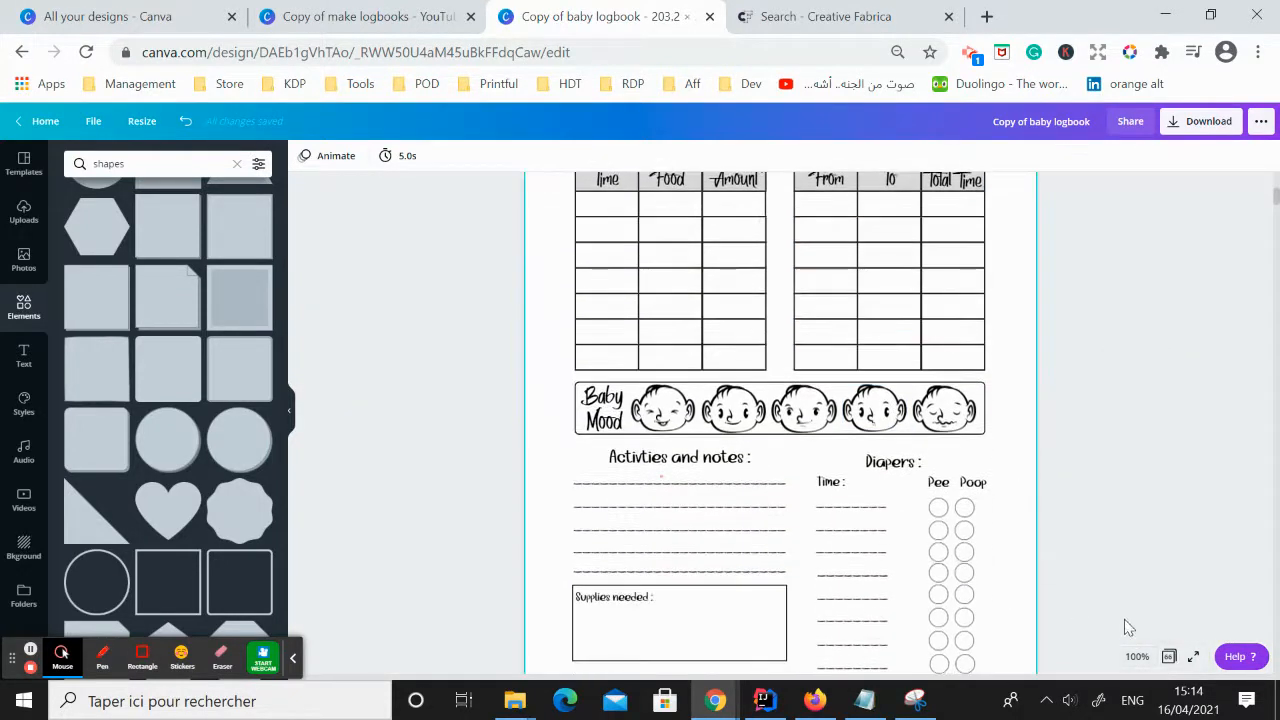
{"action": "left_click", "coordinate": [1137, 656]}
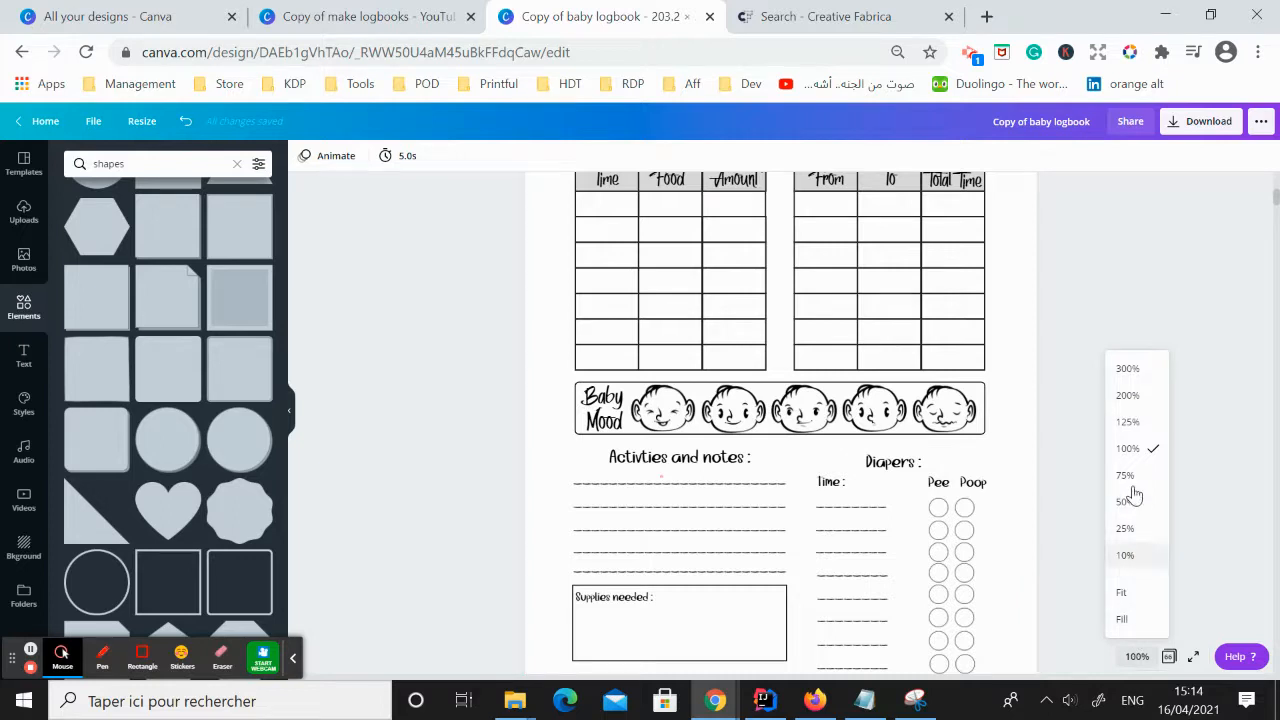
{"action": "left_click", "coordinate": [1127, 424]}
{"action": "scroll", "coordinate": [762, 499], "scroll_direction": "up", "scroll_amount": 1}
{"action": "scroll", "coordinate": [762, 499], "scroll_direction": "down", "scroll_amount": 1}
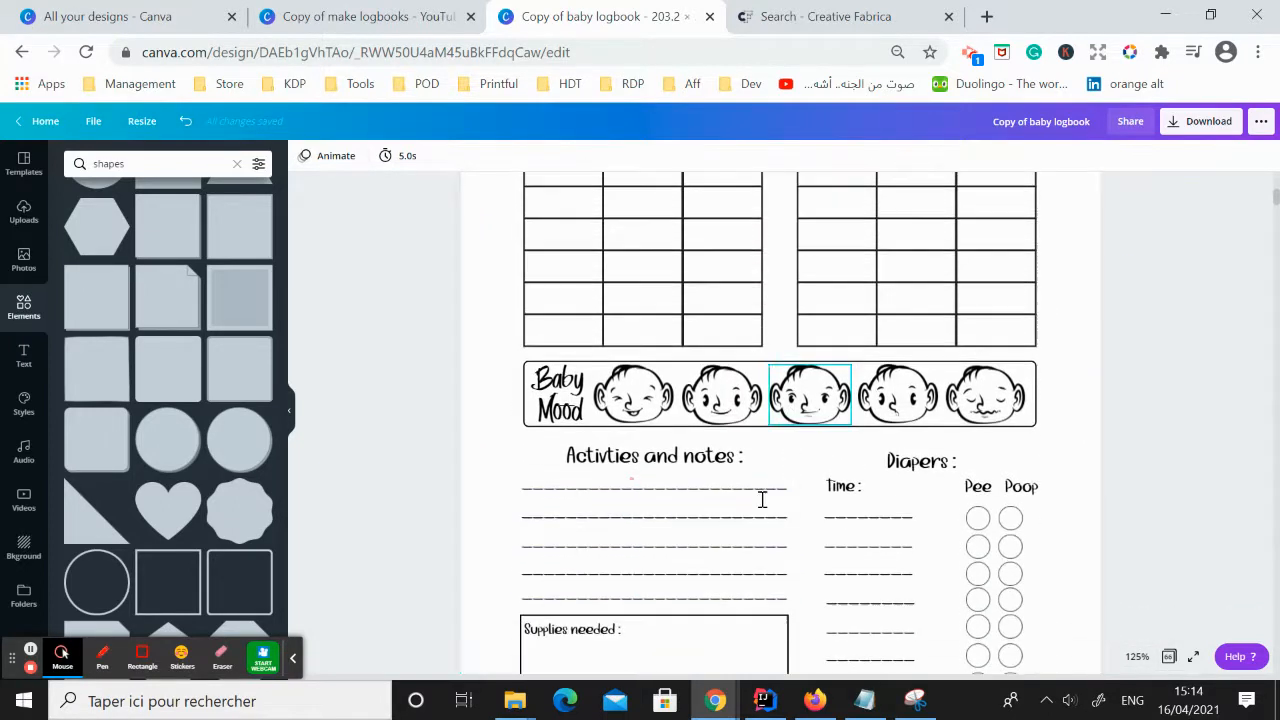
{"action": "left_click", "coordinate": [524, 393]}
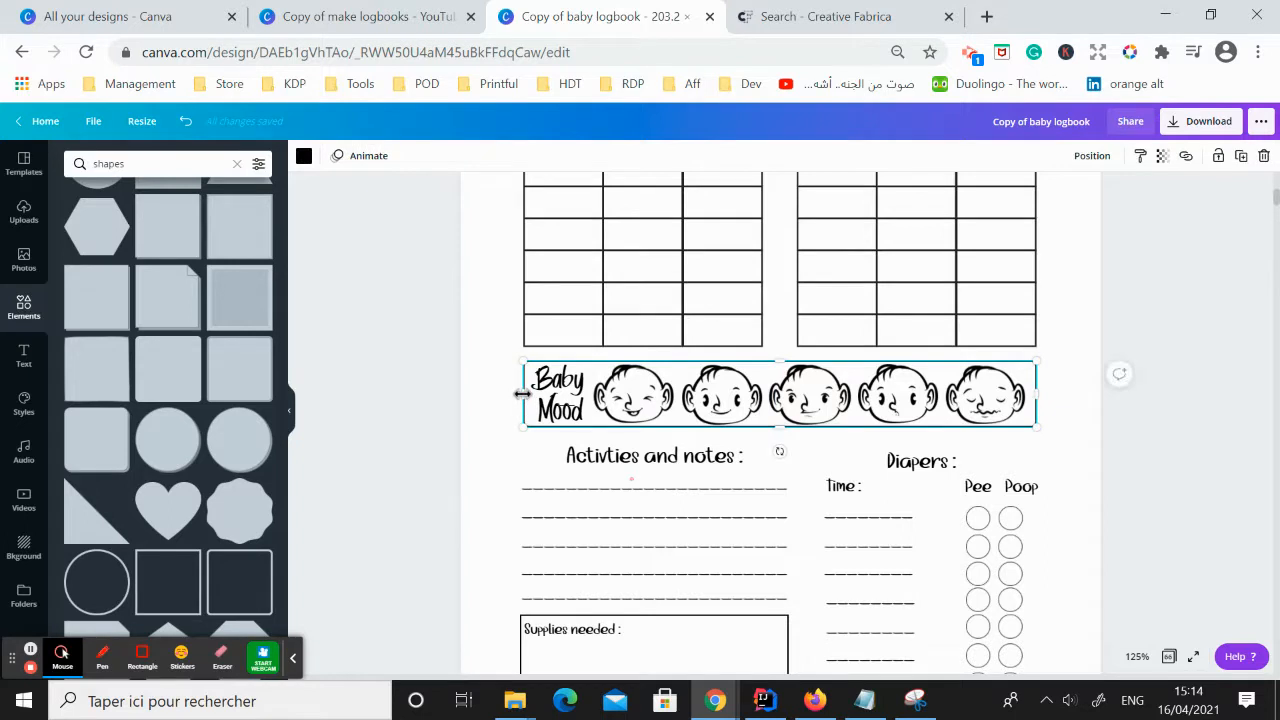
{"action": "left_click", "coordinate": [504, 430]}
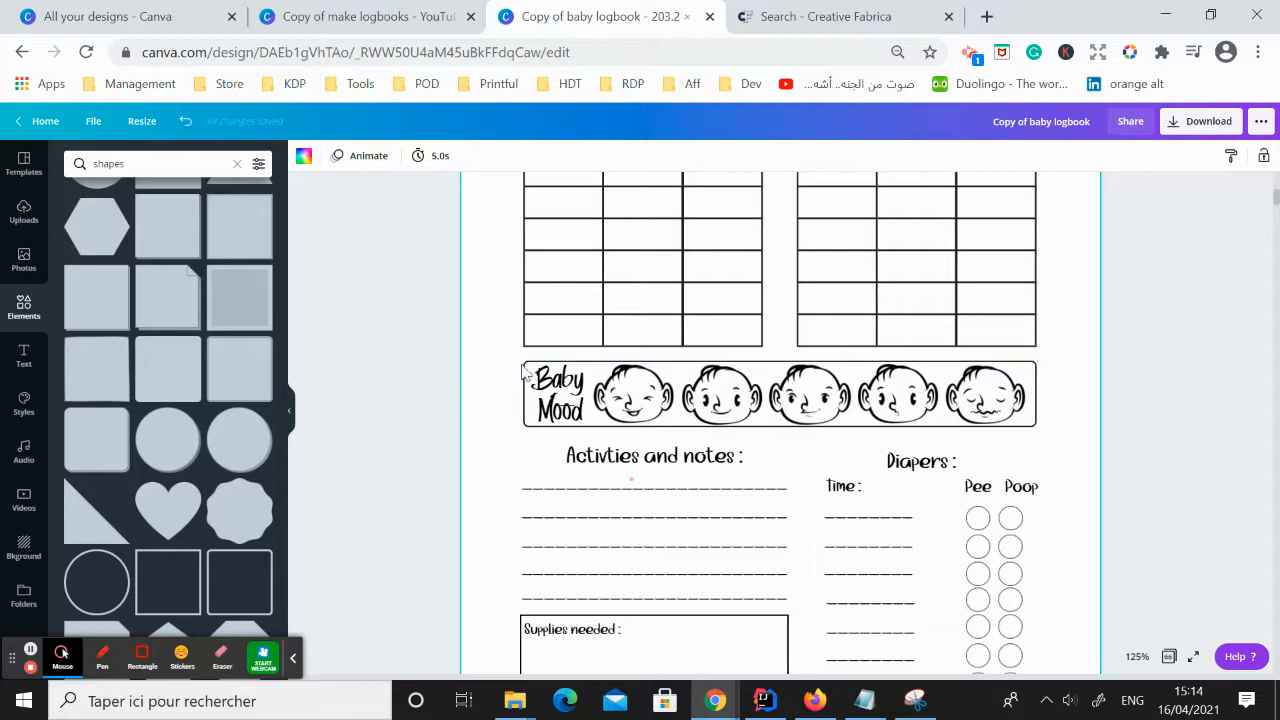
- Add an underscore to the first writing line under Activities and notes, and insert a line break after its first three underscores
{"action": "scroll", "coordinate": [186, 571], "scroll_direction": "down", "scroll_amount": 1}
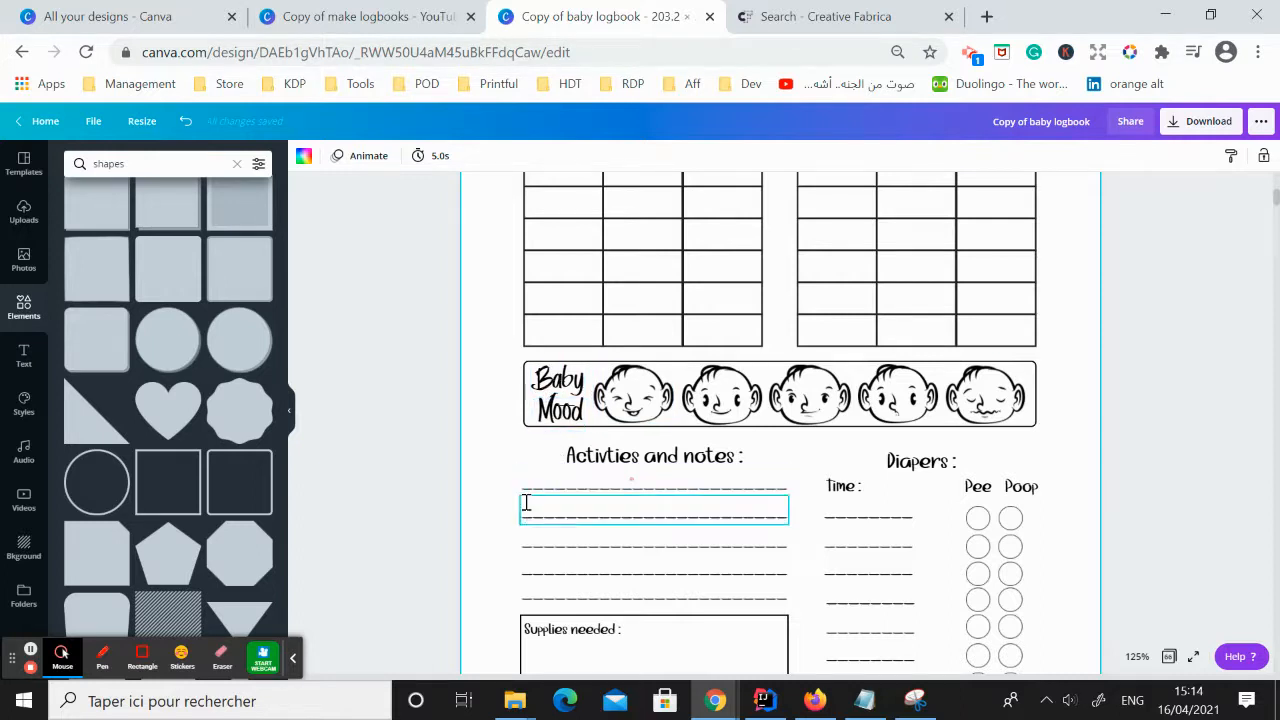
{"action": "scroll", "coordinate": [520, 508], "scroll_direction": "down", "scroll_amount": 2}
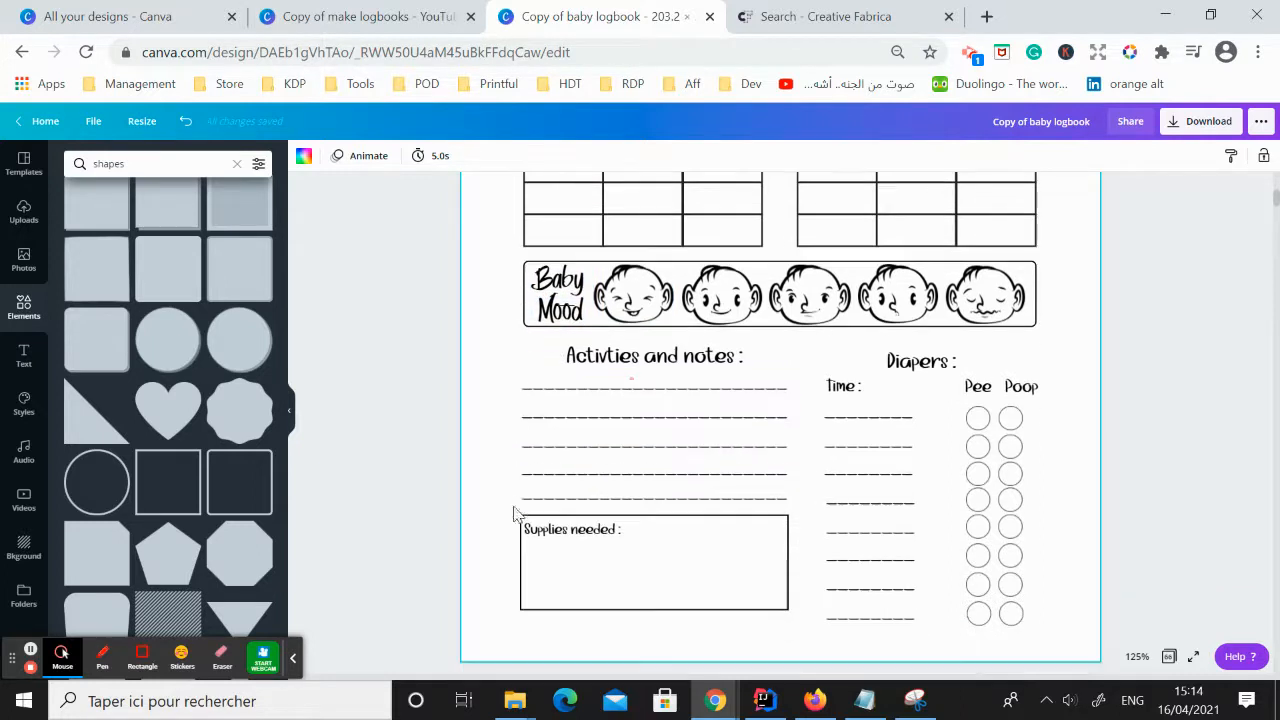
{"action": "left_click", "coordinate": [573, 391]}
{"action": "left_click", "coordinate": [577, 386]}
{"action": "left_click_drag", "start_coordinate": [600, 390], "coordinate": [577, 397]}
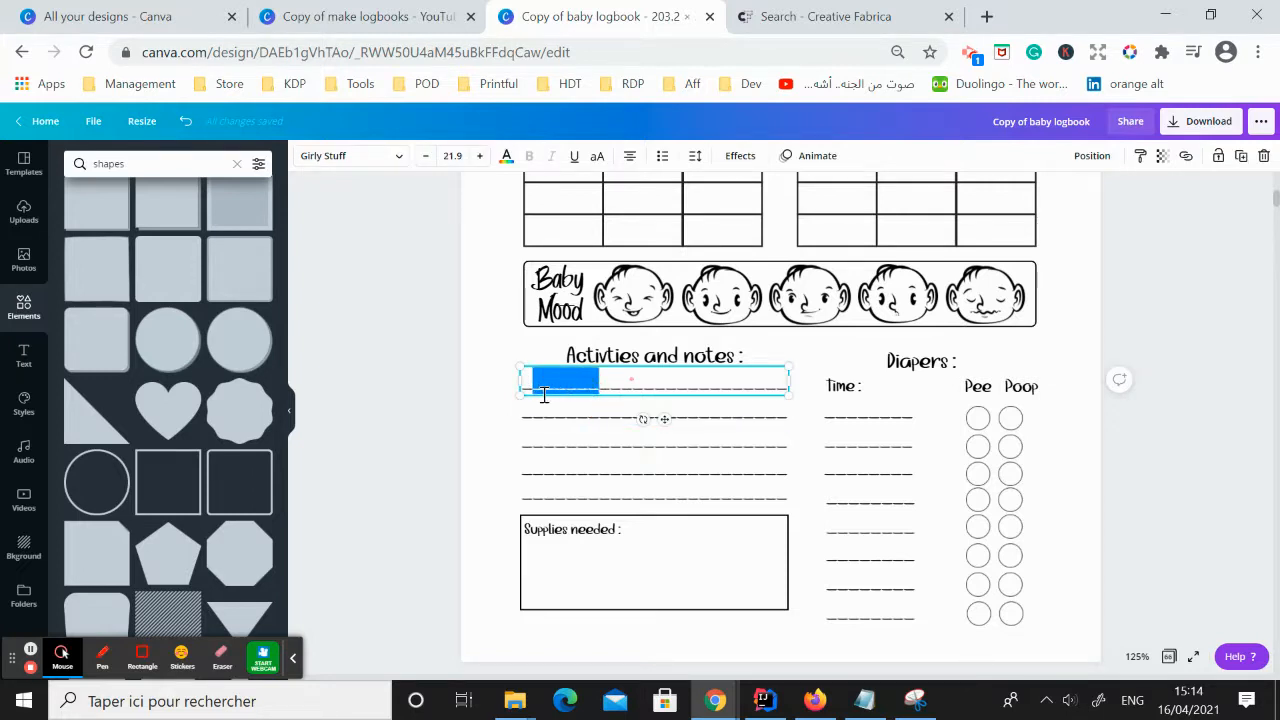
{"action": "left_click", "coordinate": [542, 394]}
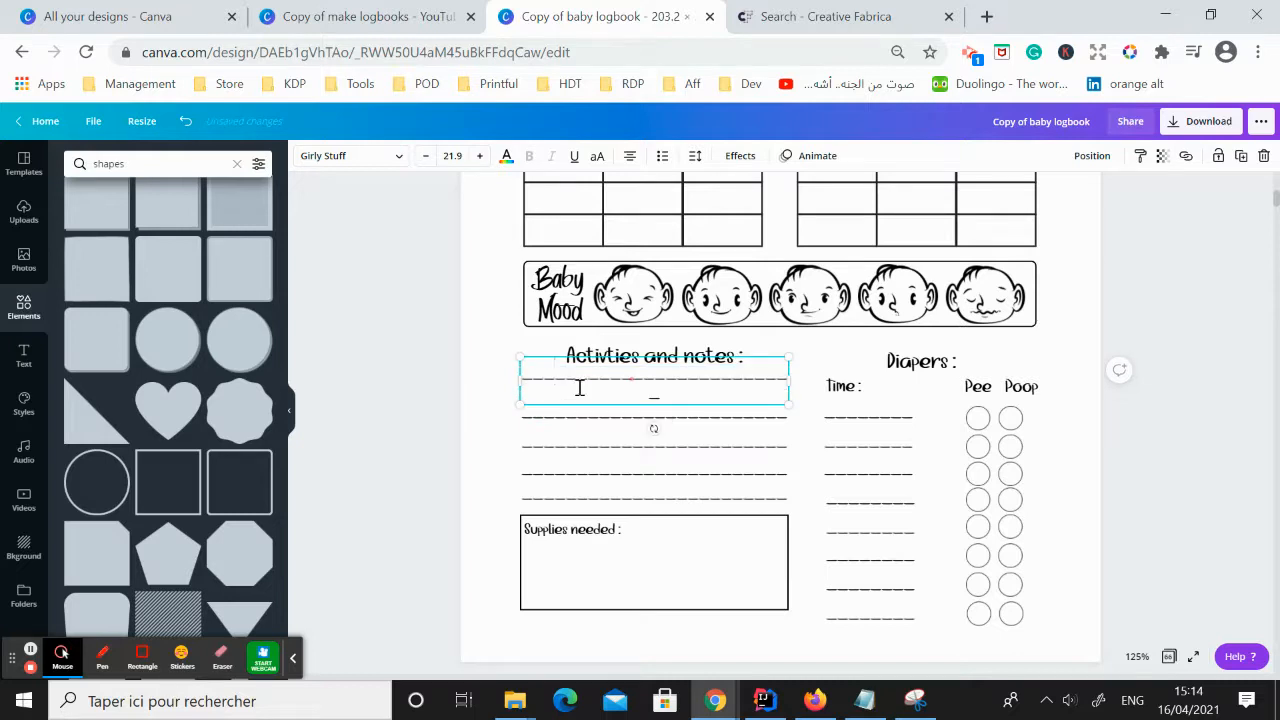
{"action": "key", "text": "Return"}
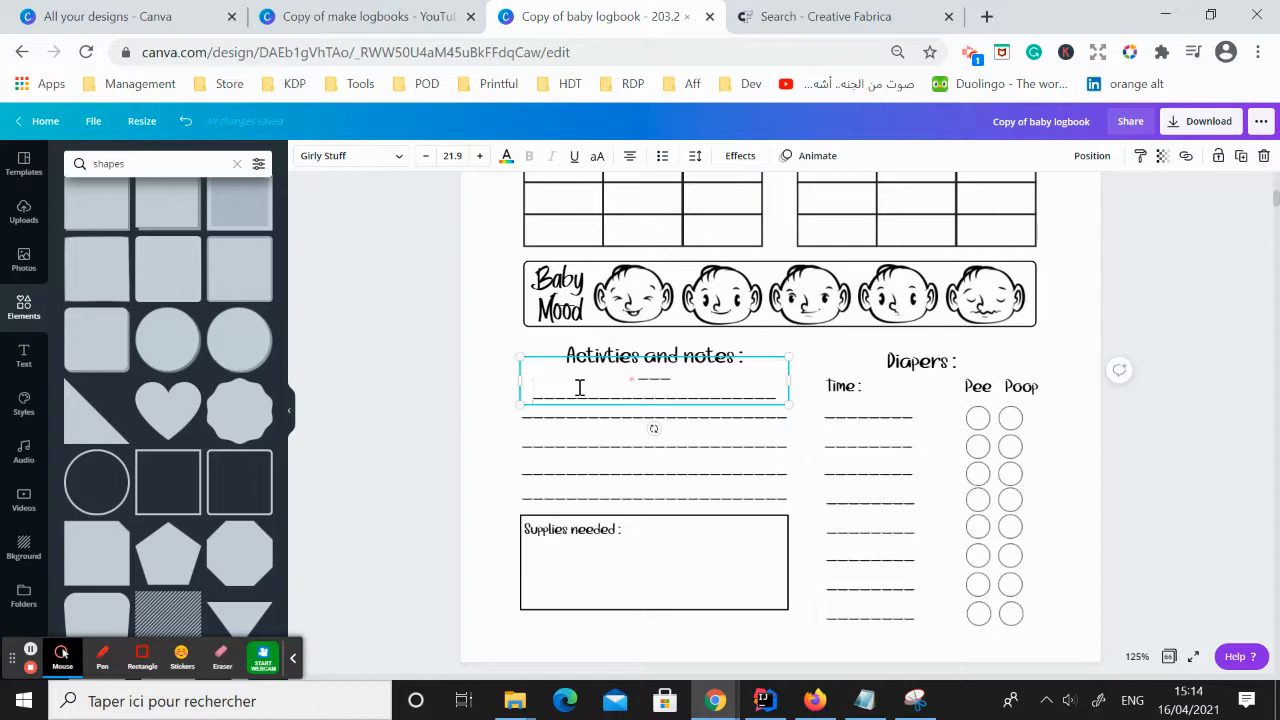
{"action": "key", "text": "BackSpace"}
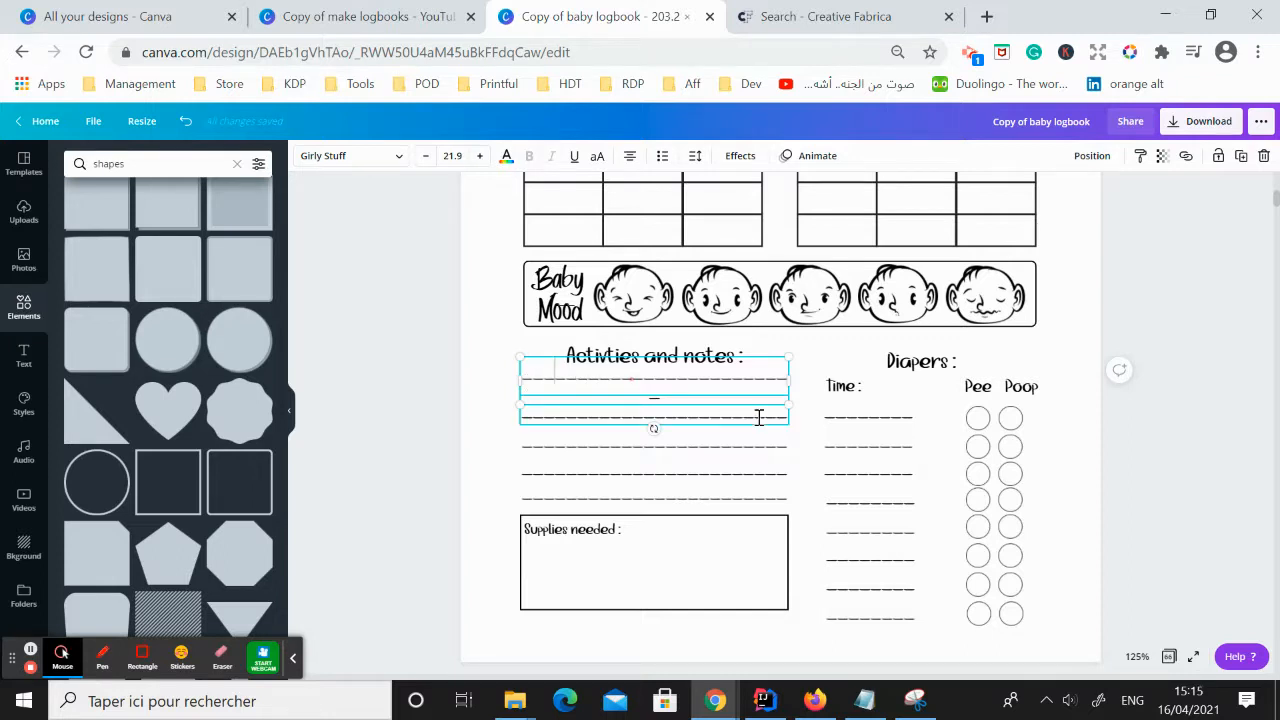
{"action": "key", "text": "Return"}
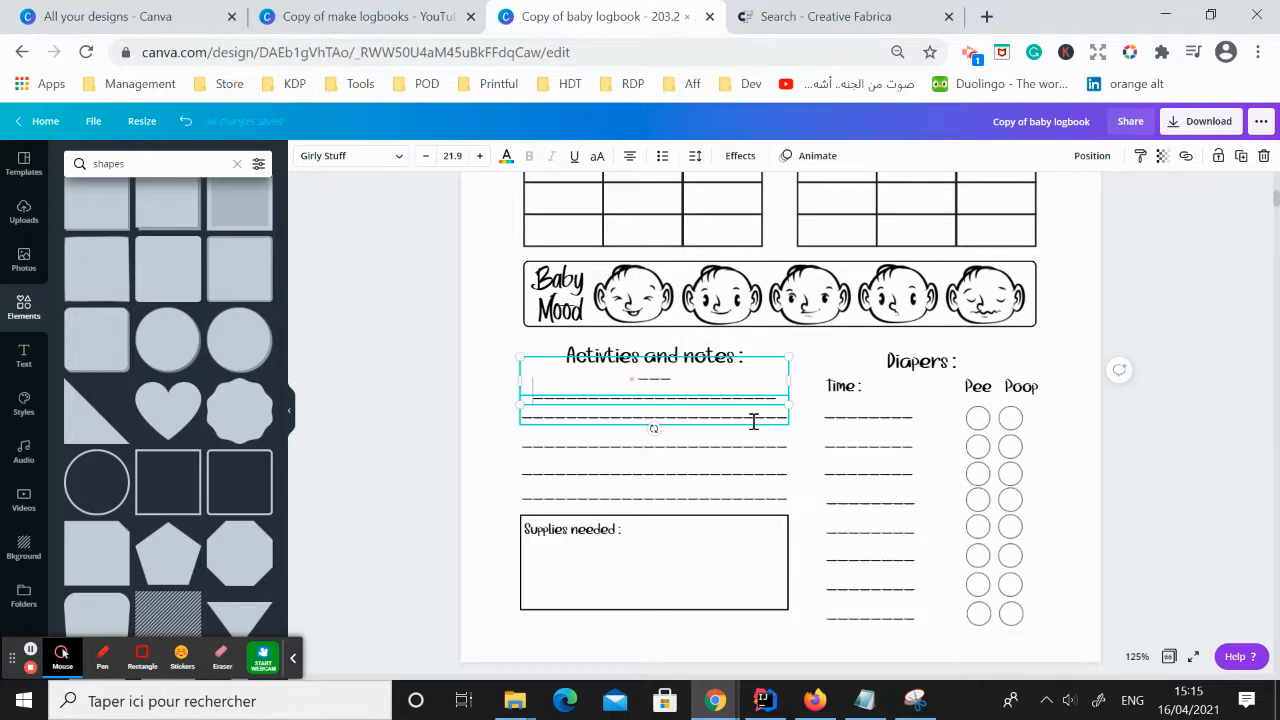
- Examine the Supplies needed box, the Diapers section with its circles, and the overall layout of page 3
{"action": "left_click", "coordinate": [698, 558]}
{"action": "scroll", "coordinate": [698, 558], "scroll_direction": "down", "scroll_amount": 1}
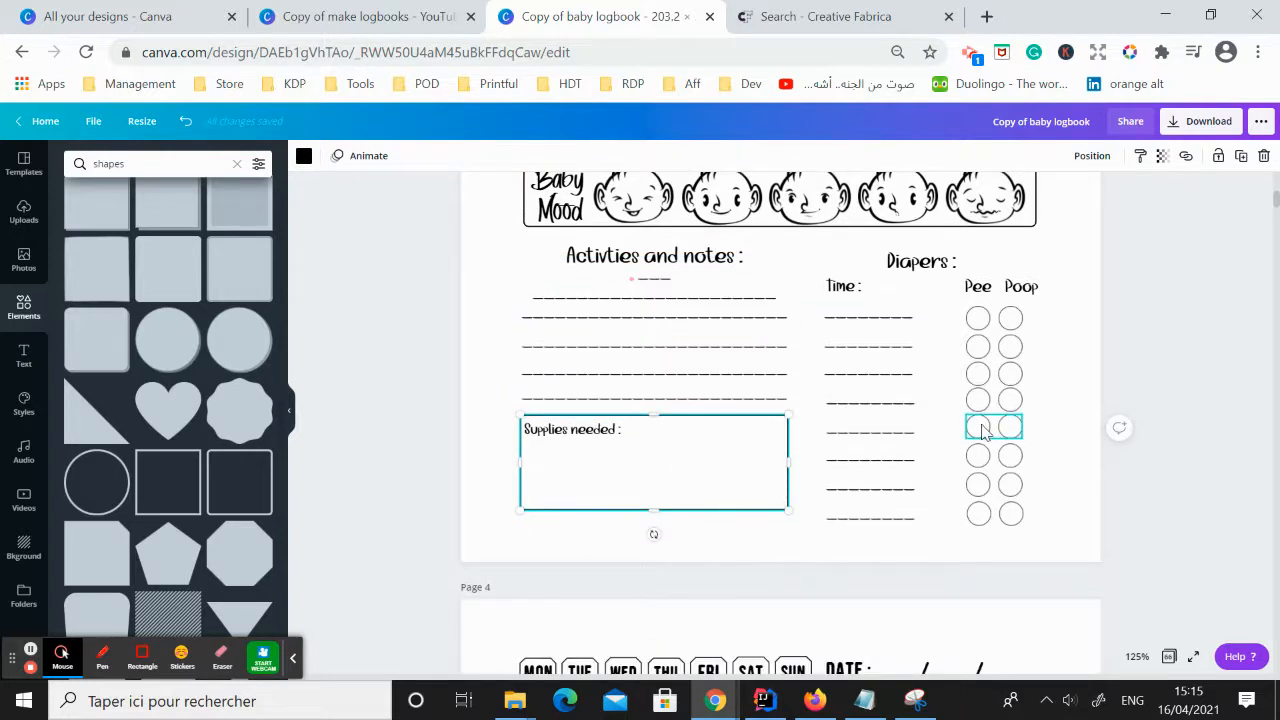
{"action": "scroll", "coordinate": [946, 457], "scroll_direction": "up", "scroll_amount": 4}
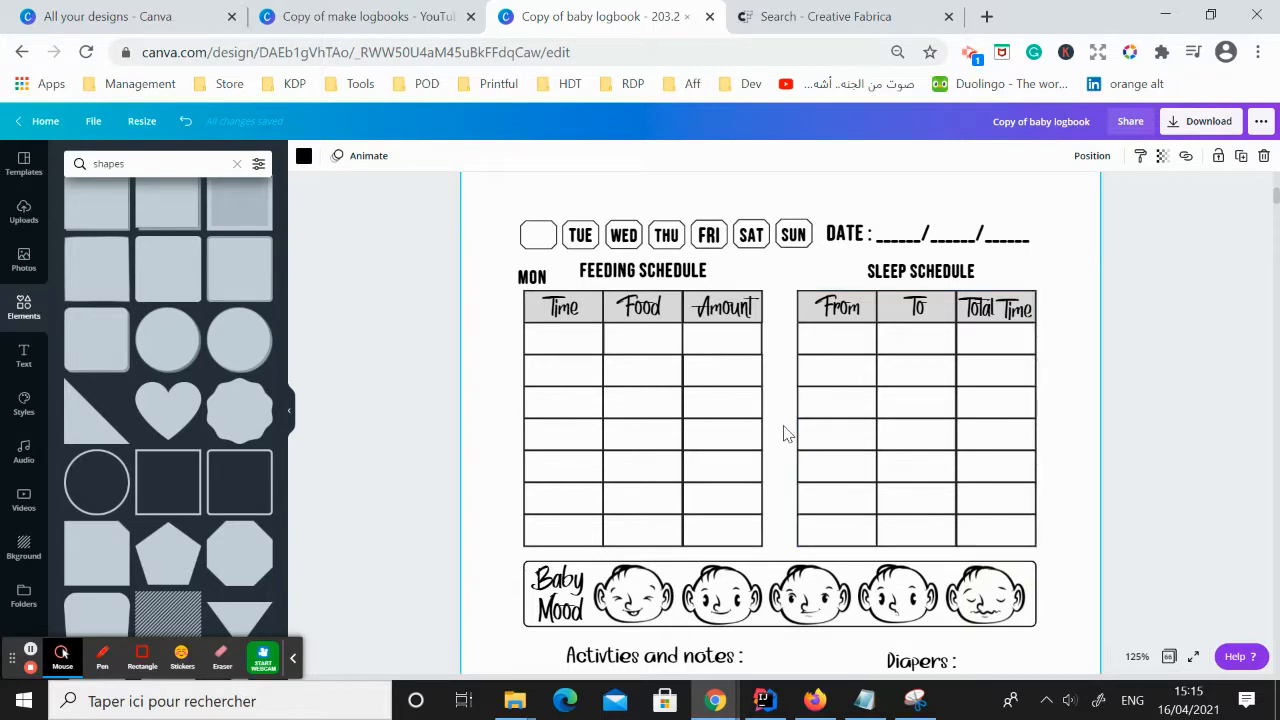
{"action": "scroll", "coordinate": [785, 434], "scroll_direction": "down", "scroll_amount": 2}
{"action": "scroll", "coordinate": [785, 434], "scroll_direction": "up", "scroll_amount": 2}
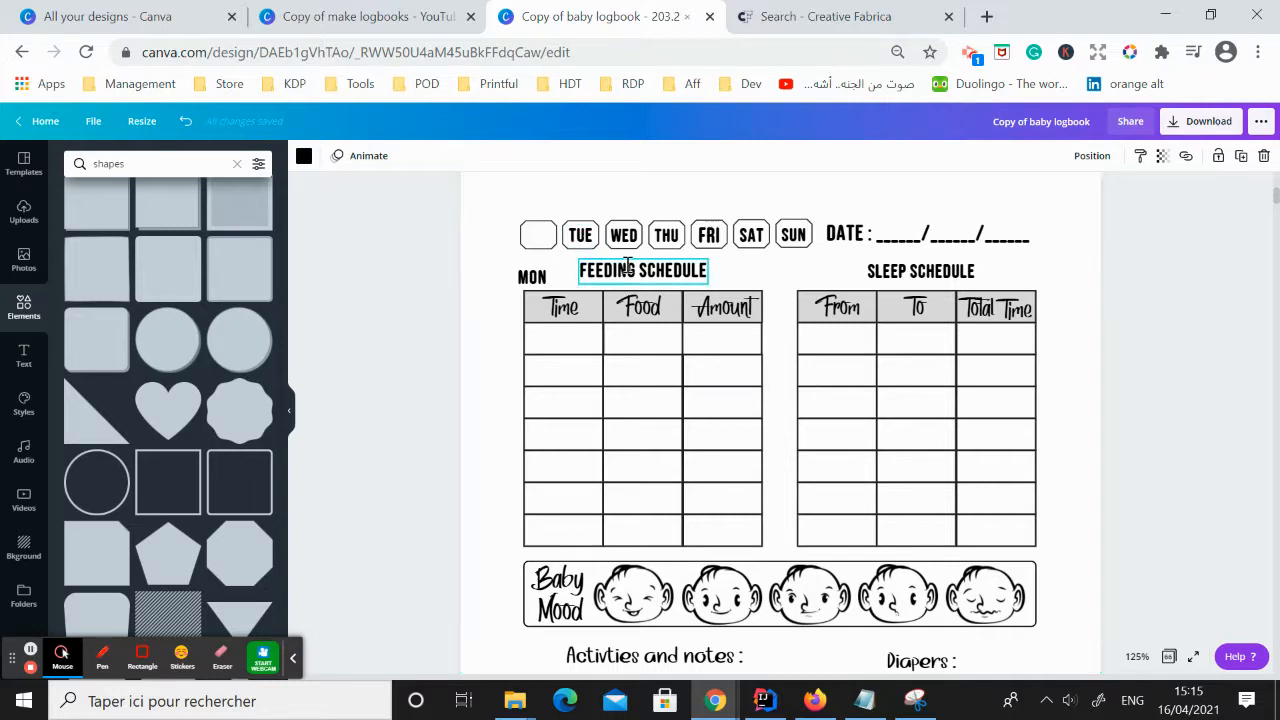
- Check which fonts the Feeding Schedule, Time, Baby Mood and Activities and notes labels use on page 3
{"action": "left_click", "coordinate": [562, 307]}
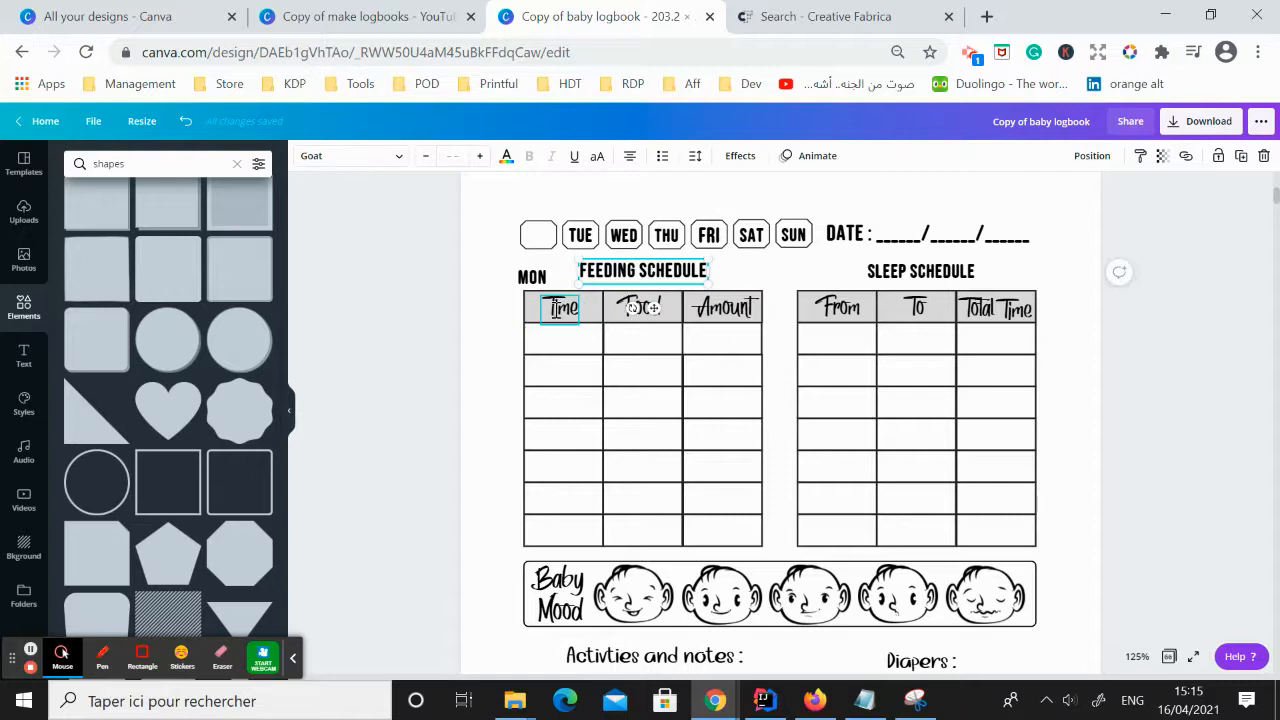
{"action": "scroll", "coordinate": [816, 430], "scroll_direction": "down", "scroll_amount": 1}
{"action": "scroll", "coordinate": [816, 433], "scroll_direction": "down", "scroll_amount": 2}
{"action": "left_click", "coordinate": [552, 500]}
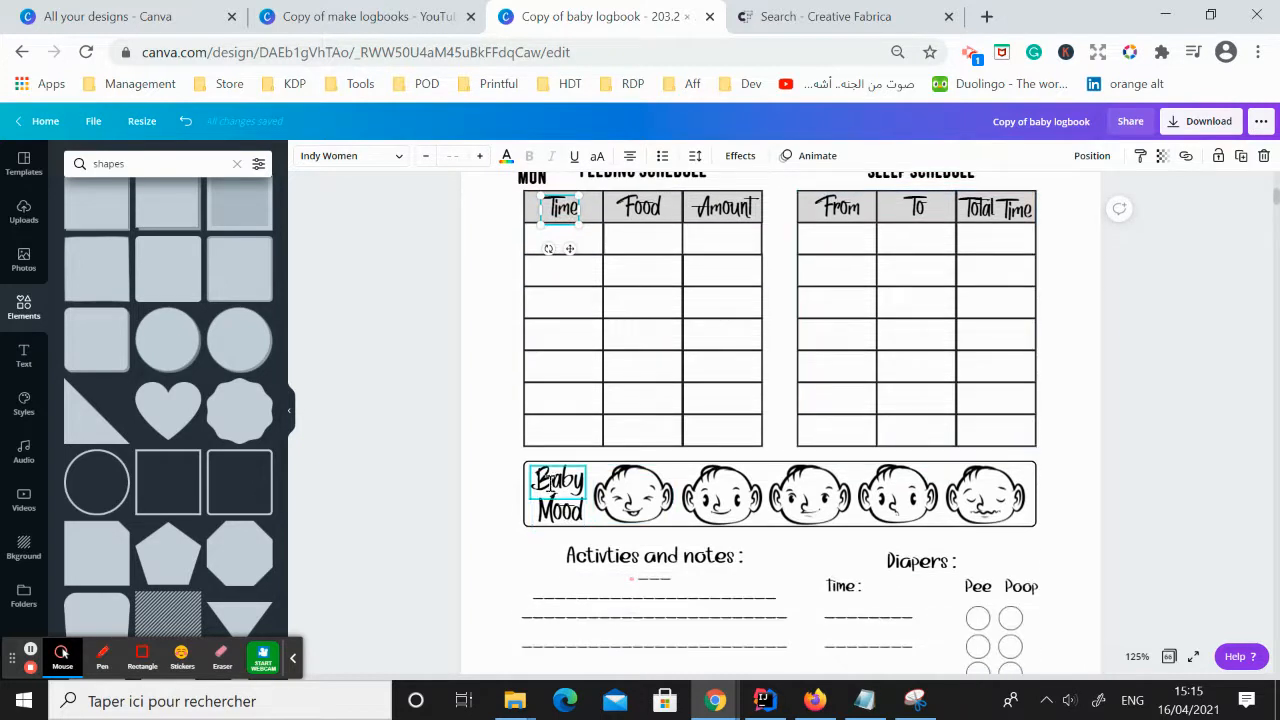
{"action": "scroll", "coordinate": [560, 300], "scroll_direction": "up", "scroll_amount": 2}
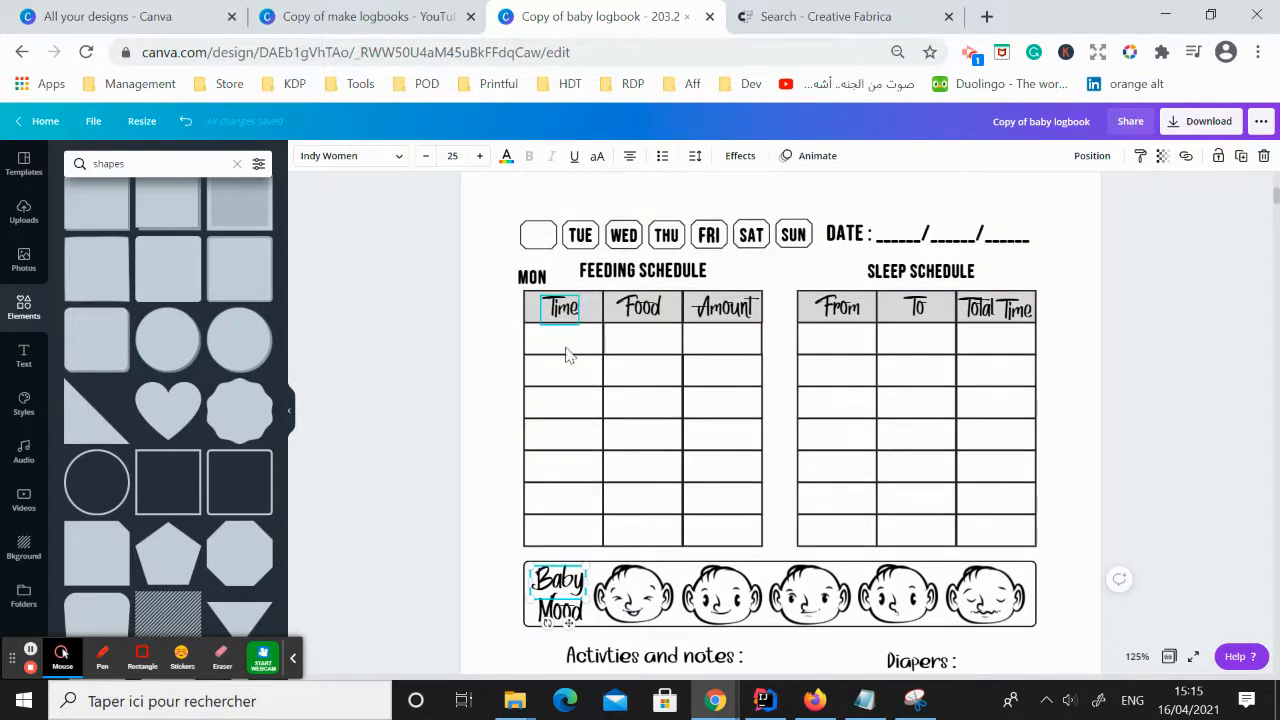
{"action": "scroll", "coordinate": [640, 280], "scroll_direction": "down", "scroll_amount": 4}
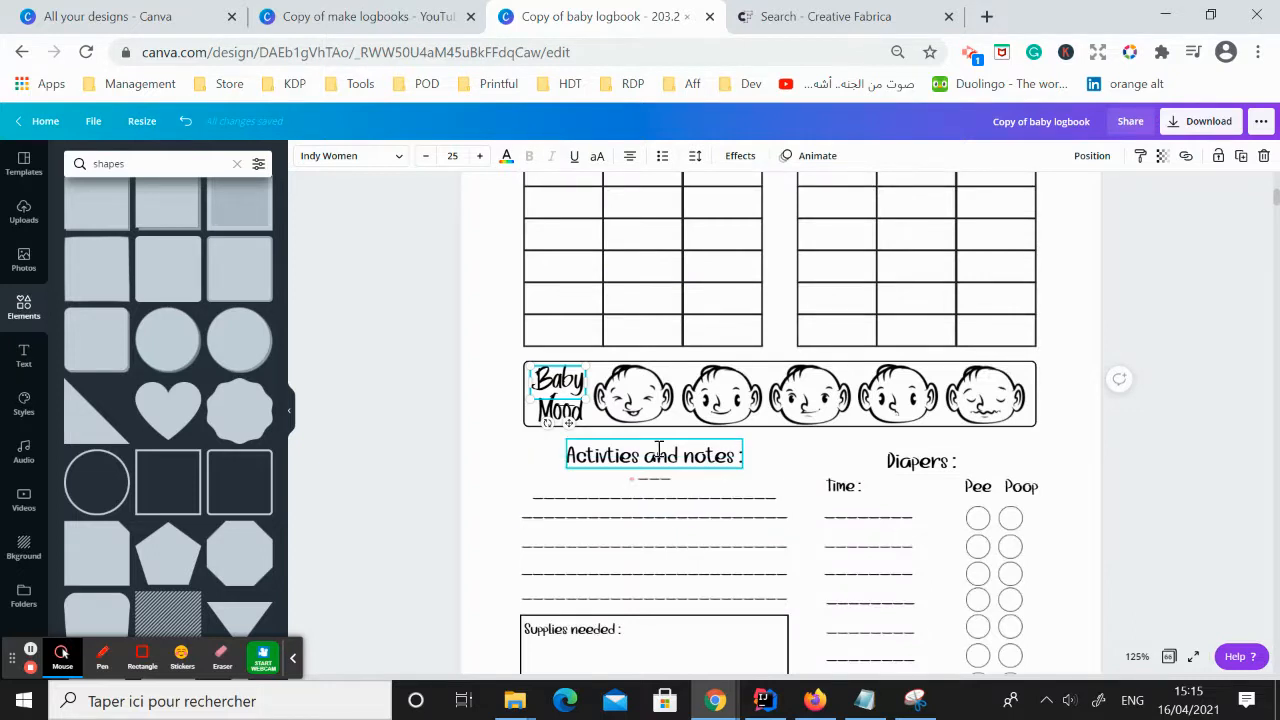
{"action": "left_click", "coordinate": [678, 452]}
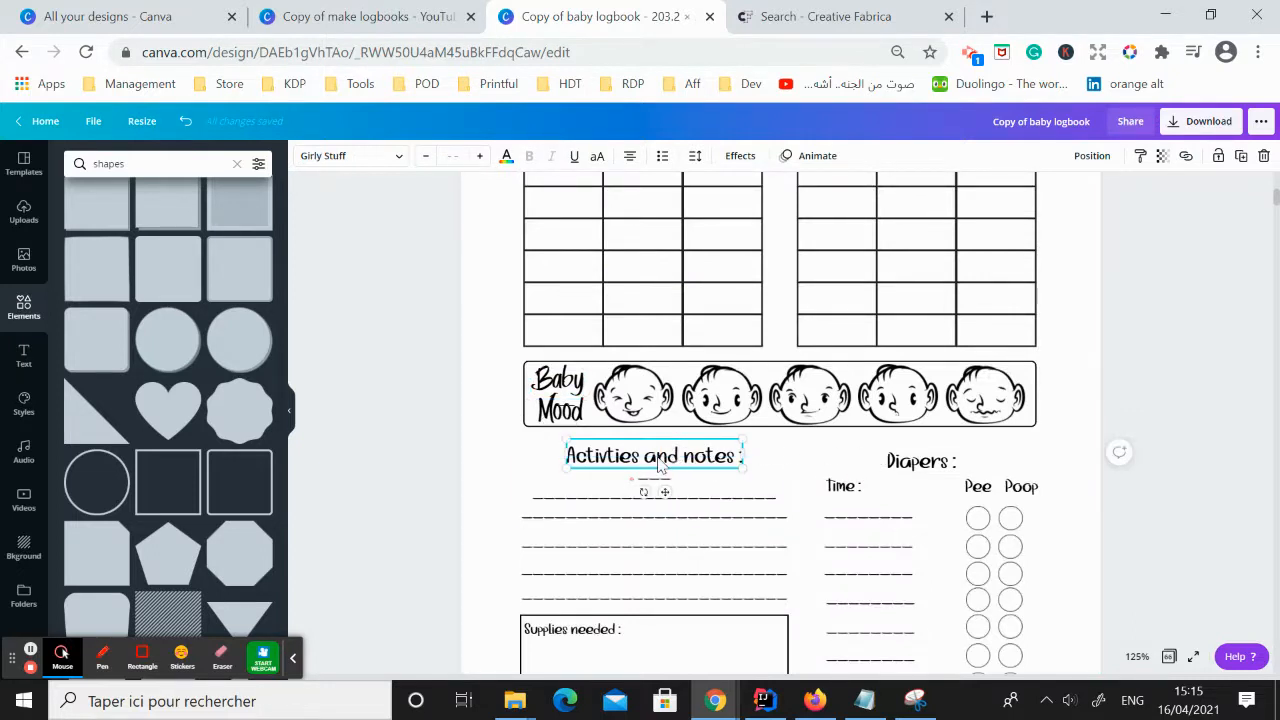
{"action": "scroll", "coordinate": [658, 462], "scroll_direction": "up", "scroll_amount": 2}
{"action": "scroll", "coordinate": [658, 462], "scroll_direction": "up", "scroll_amount": 2}
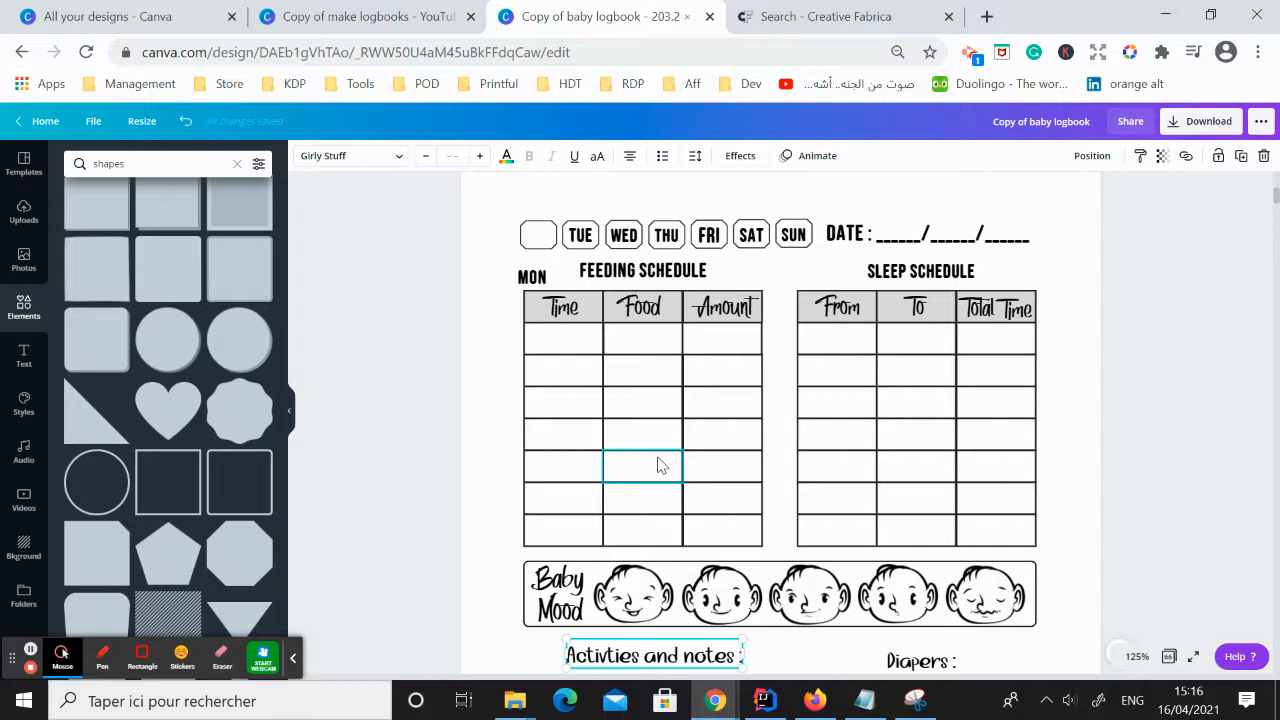
- Switch to Creative Fabrica, browse the kids font search results, and return to the baby logbook design in Canva
{"action": "left_click", "coordinate": [815, 12]}
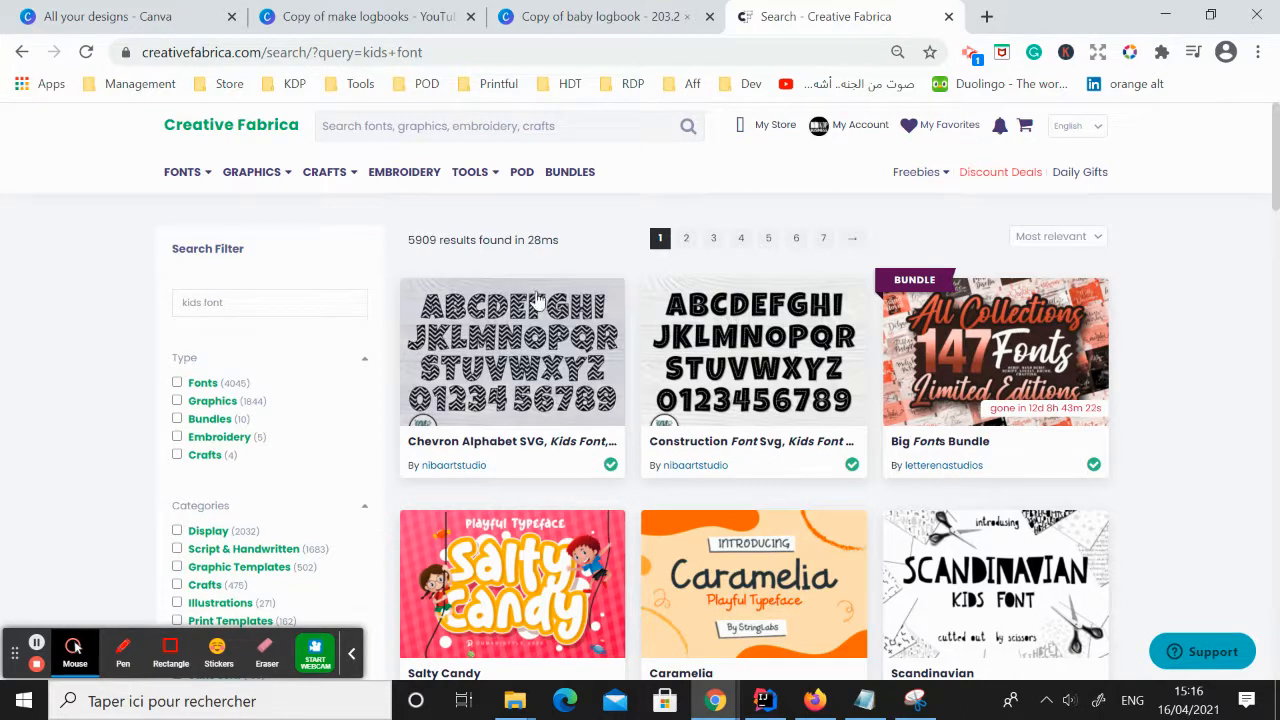
{"action": "scroll", "coordinate": [530, 330], "scroll_direction": "down", "scroll_amount": 1}
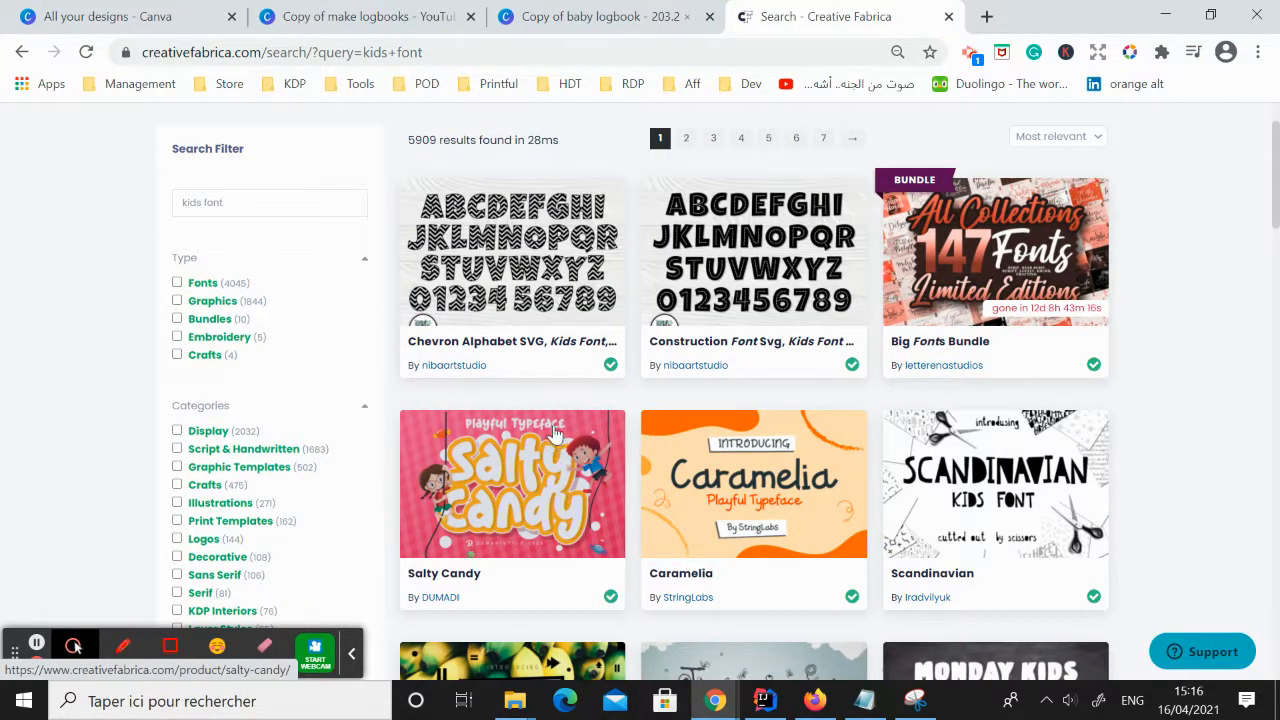
{"action": "scroll", "coordinate": [540, 475], "scroll_direction": "down", "scroll_amount": 1}
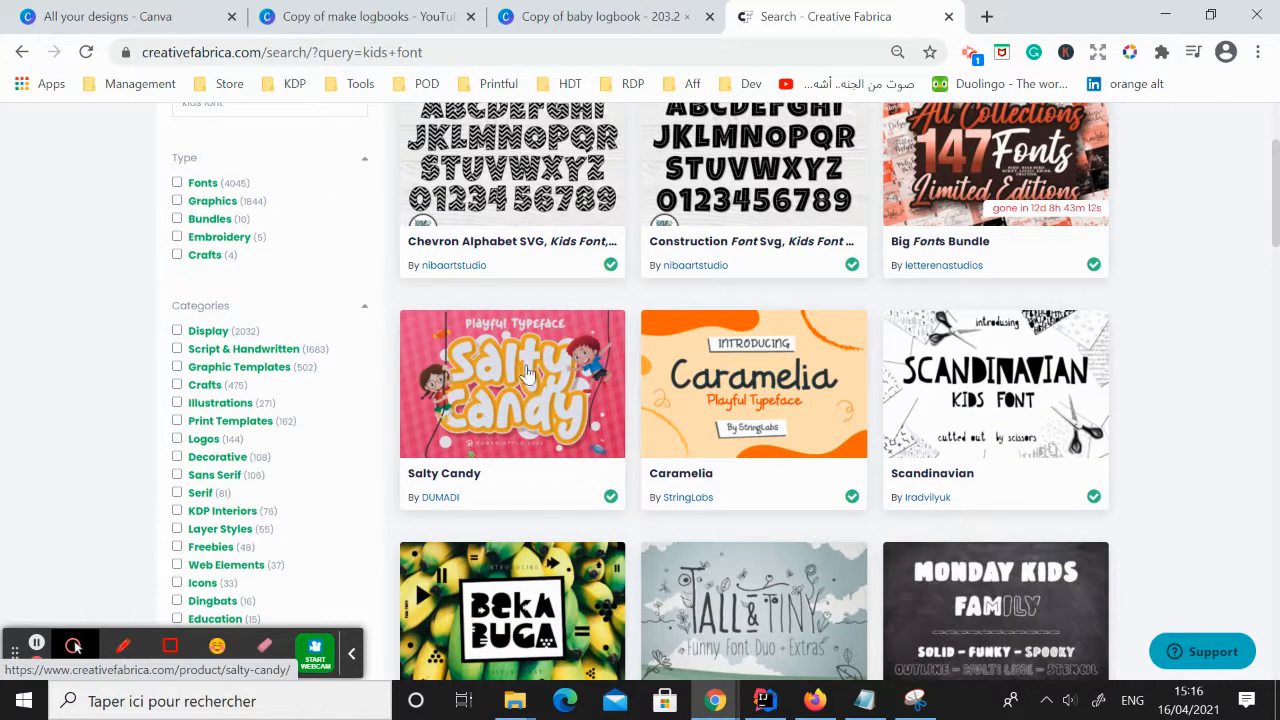
{"action": "scroll", "coordinate": [585, 335], "scroll_direction": "up", "scroll_amount": 2}
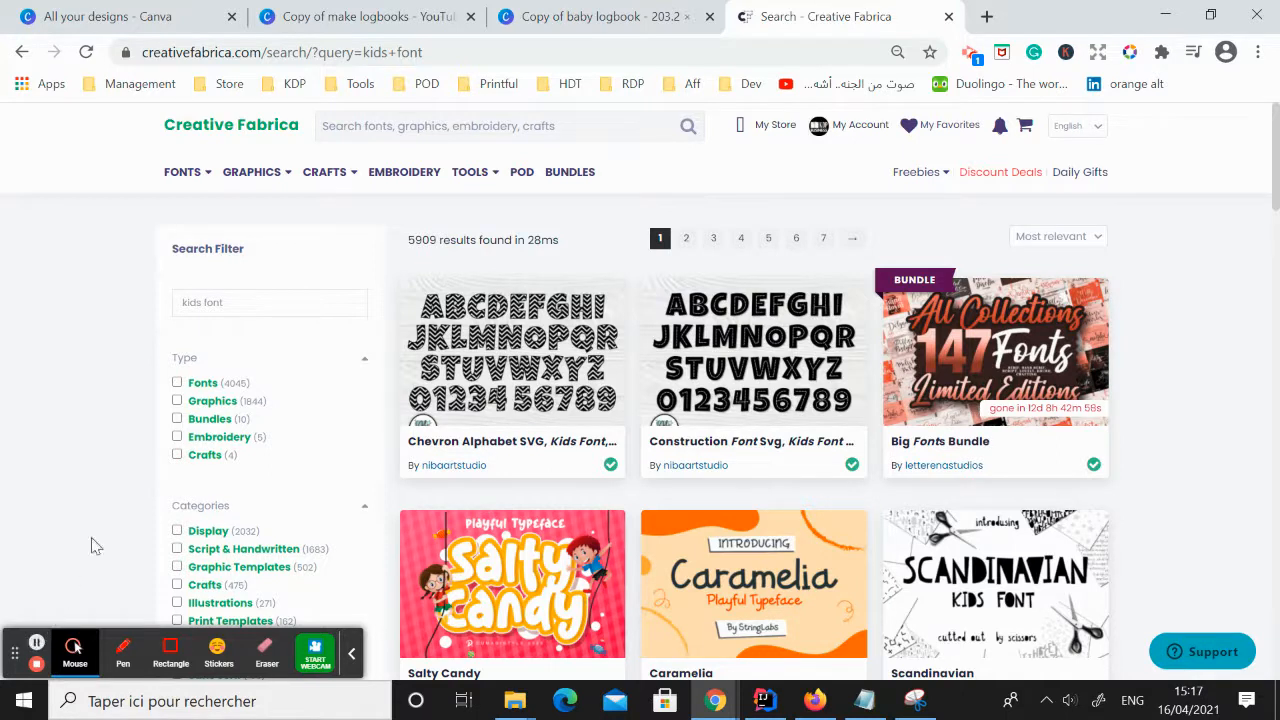
{"action": "left_click", "coordinate": [510, 10]}
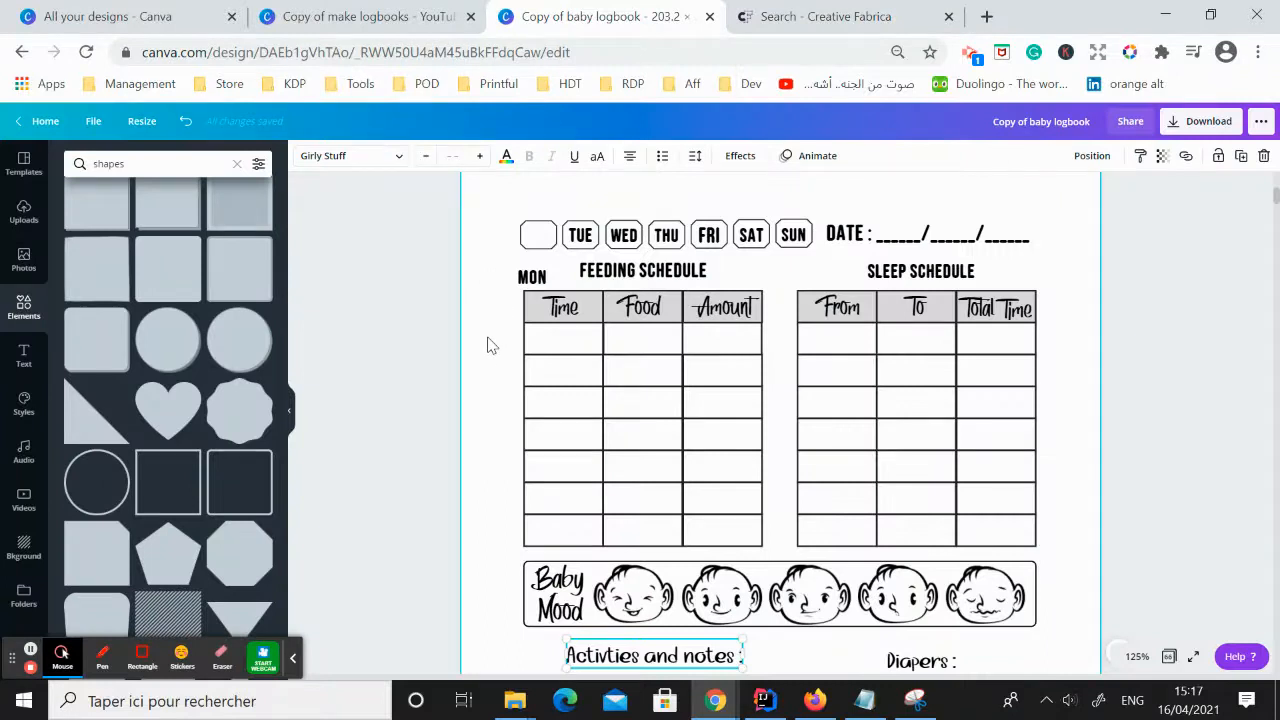